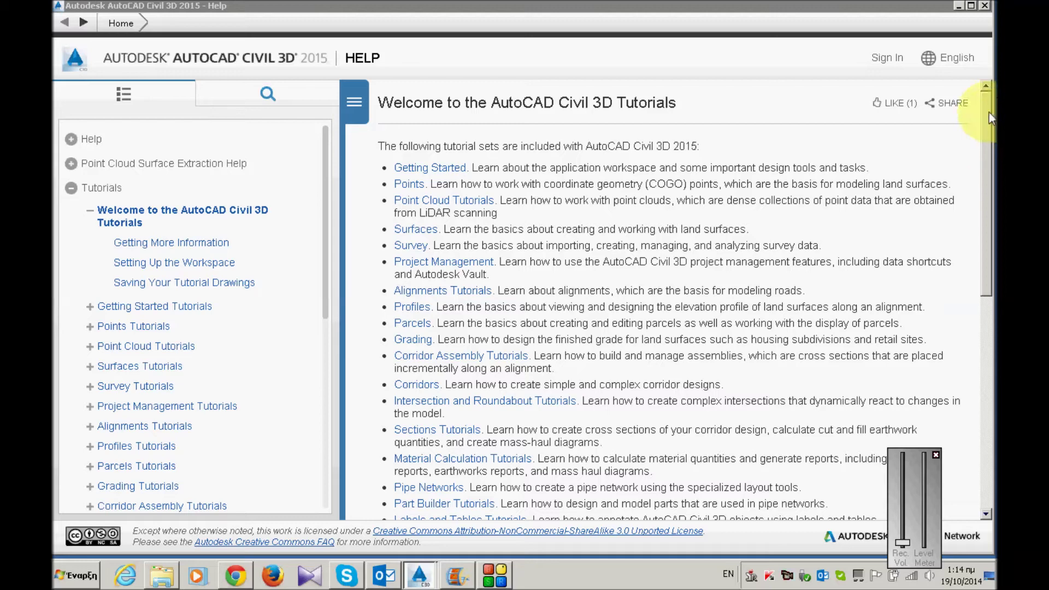
- Go to Help page Points > Creating Point Data > Exercise 1: Creating Description Keys
click(409, 184)
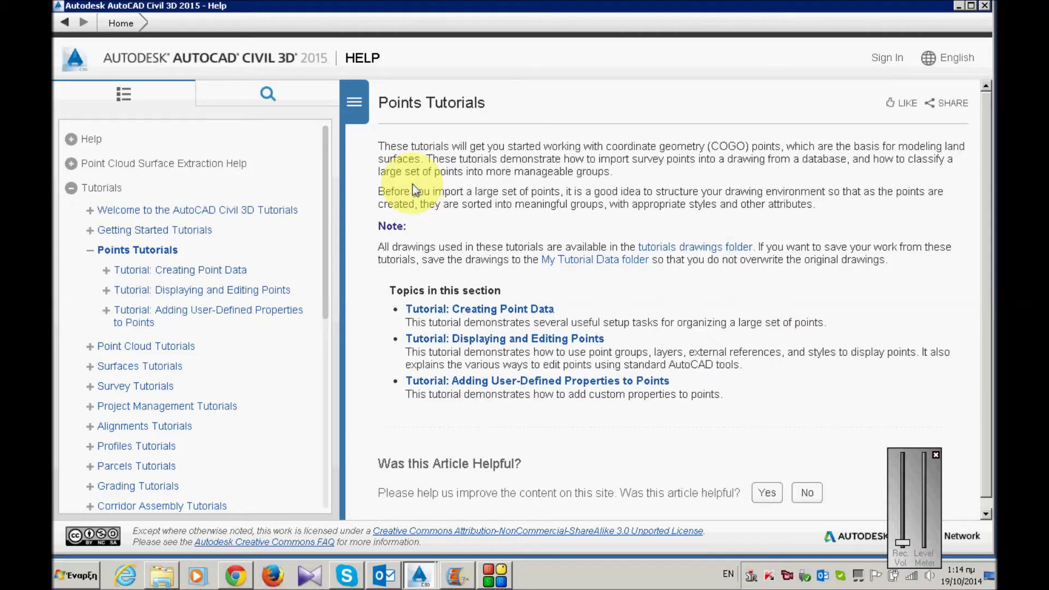
click(473, 315)
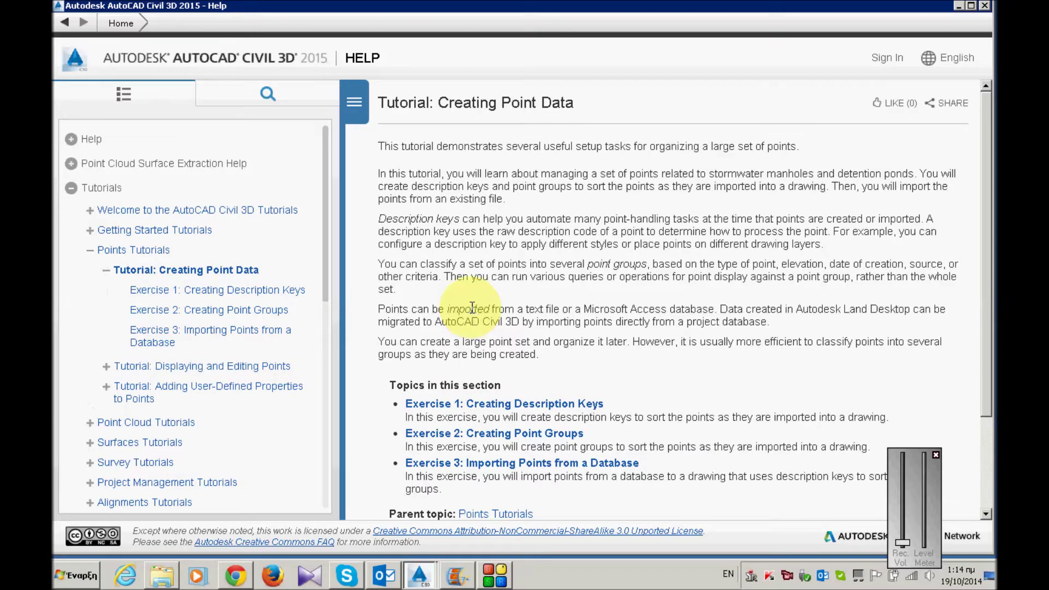
scroll(473, 307, down, 3)
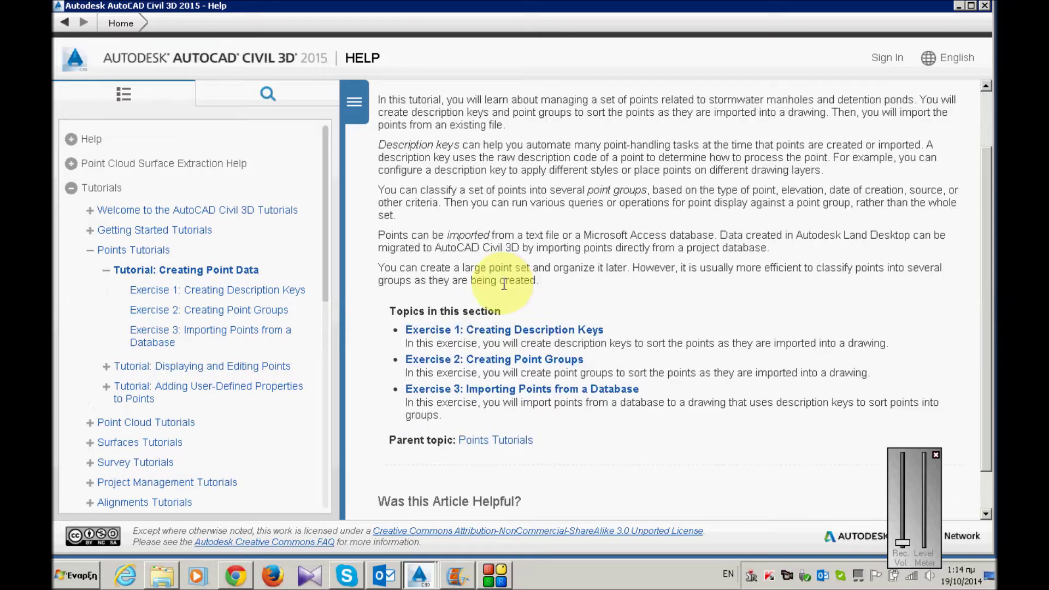
click(507, 331)
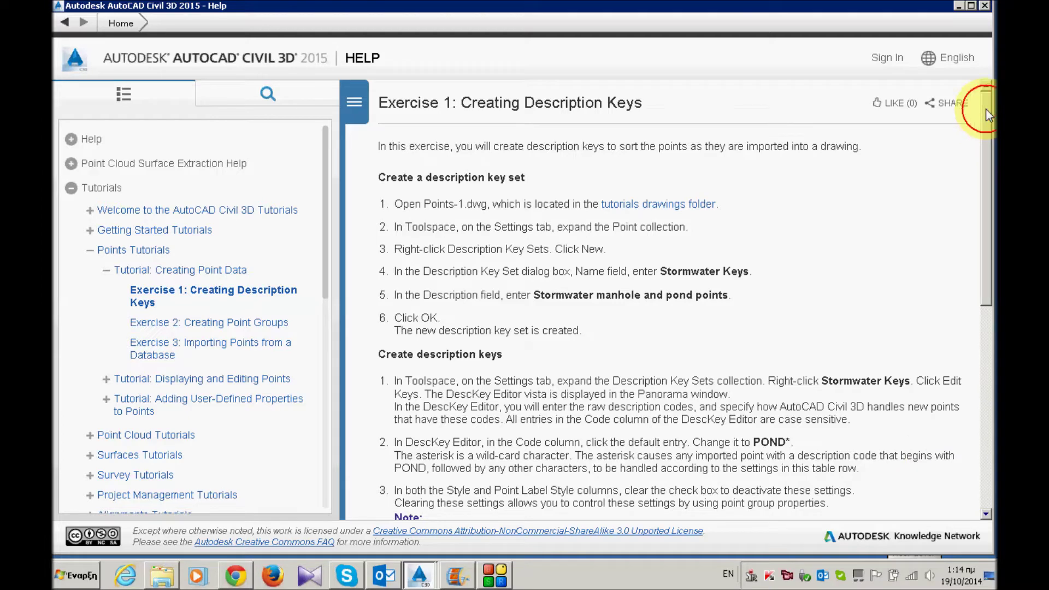
drag(986, 109, 986, 117)
scroll(986, 120, down, 1)
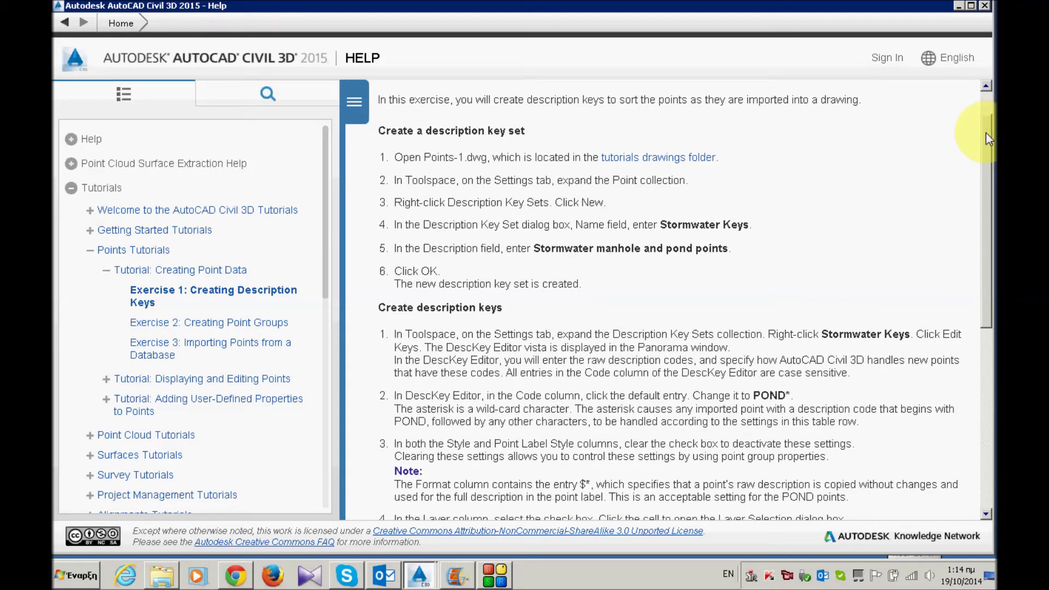
scroll(987, 138, down, 1)
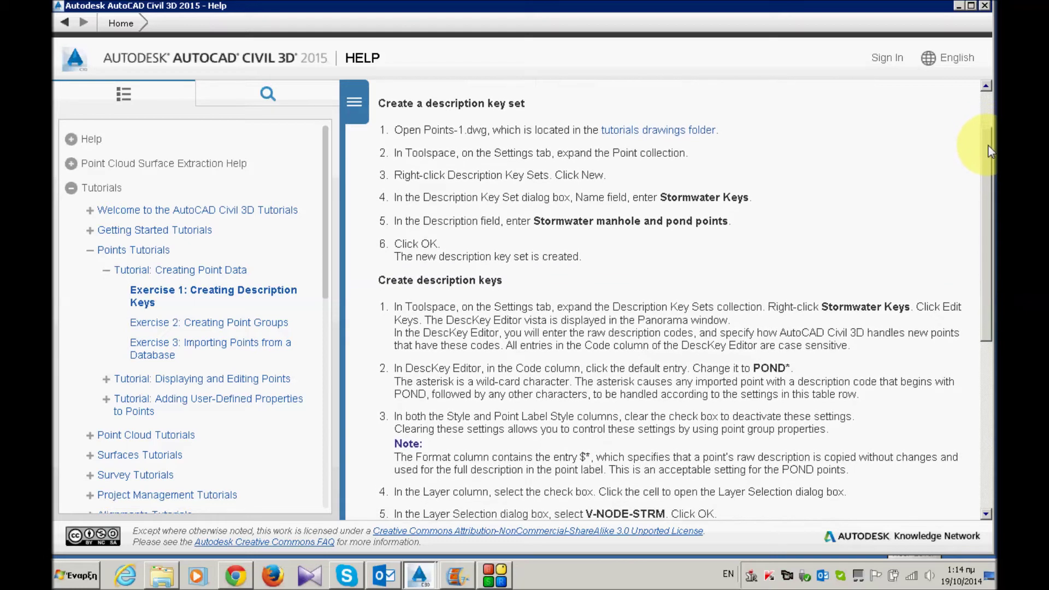
scroll(991, 153, down, 1)
drag(990, 161, 990, 173)
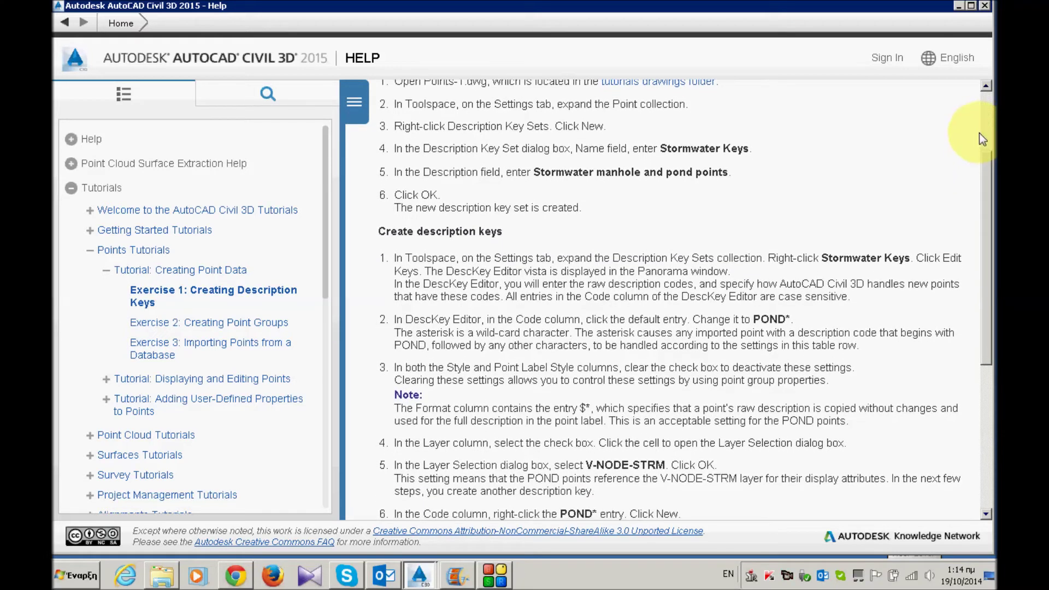
drag(987, 159, 990, 171)
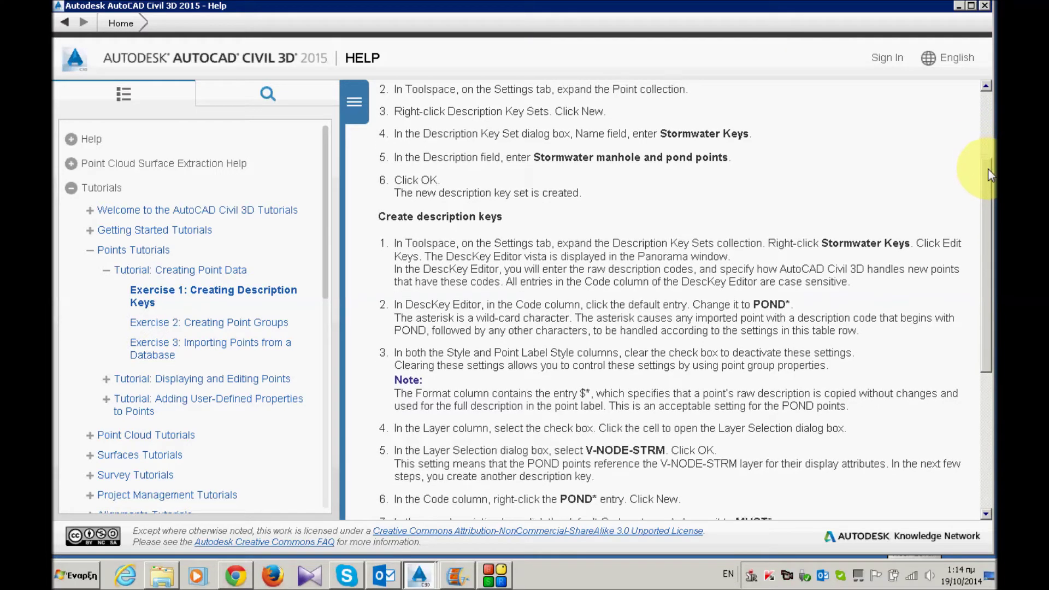
drag(990, 172, 993, 236)
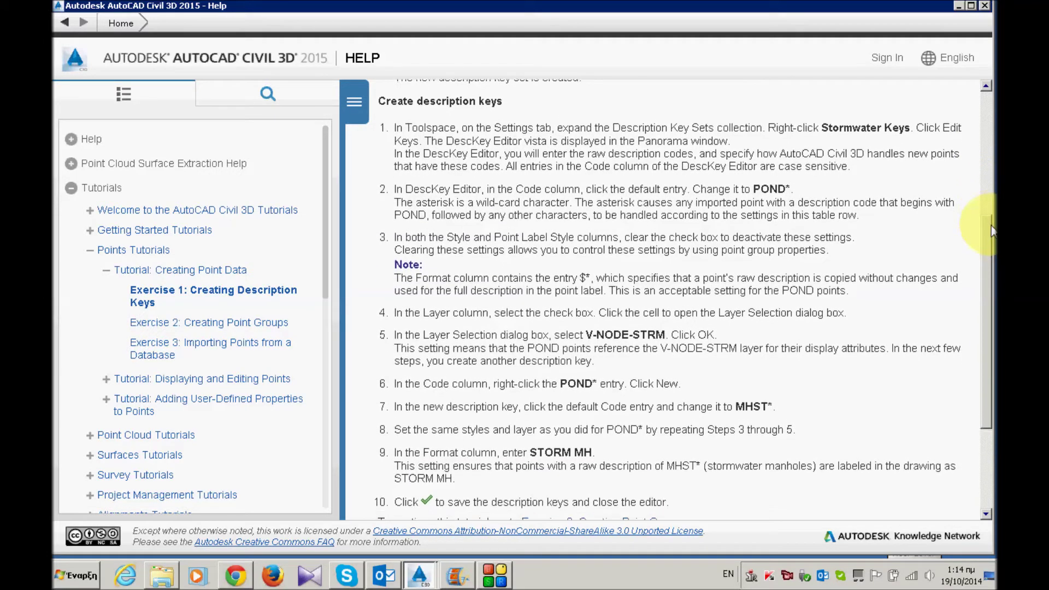
drag(993, 236, 994, 275)
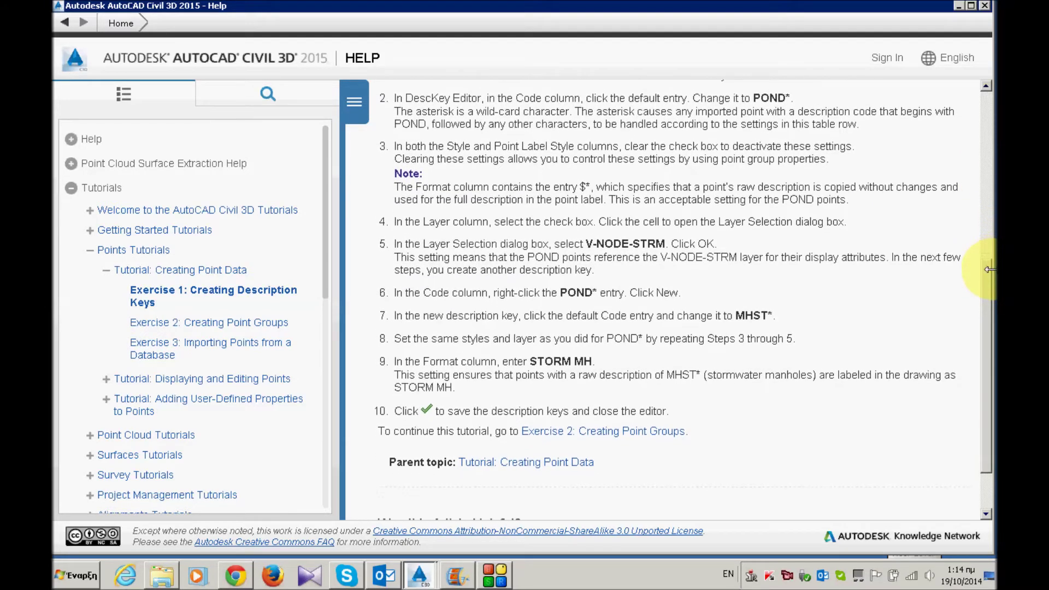
right_click(789, 577)
- Browse the Select File dialog to the Help > Civil Tutorials > Drawings folder
click(837, 557)
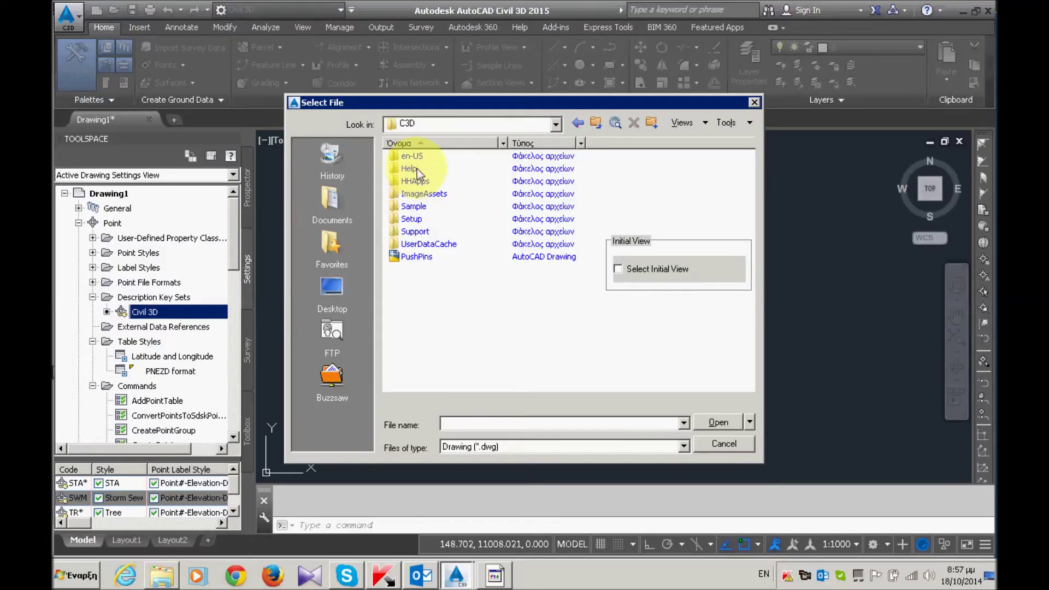
double_click(415, 168)
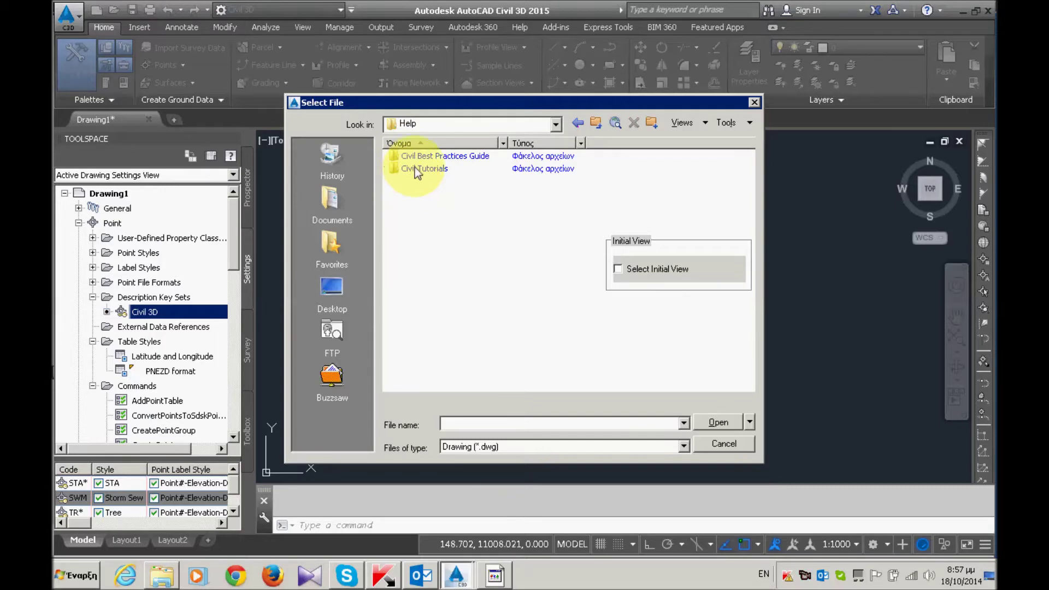
double_click(414, 167)
double_click(420, 155)
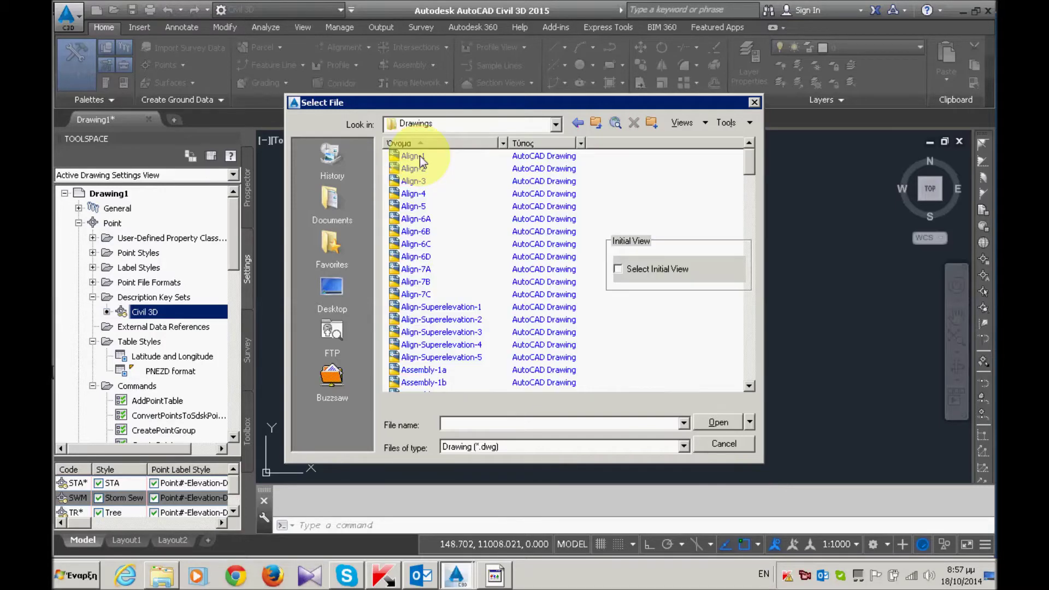
- Open Points-1.dwg from the tutorial Drawings folder as read-only
scroll(429, 186, down, 1)
scroll(441, 215, down, 1)
scroll(442, 216, down, 1)
scroll(442, 218, down, 1)
scroll(442, 216, down, 2)
scroll(447, 221, down, 2)
scroll(447, 225, down, 2)
scroll(448, 230, down, 2)
scroll(448, 230, down, 2)
scroll(448, 230, down, 4)
scroll(448, 229, down, 3)
scroll(448, 229, down, 2)
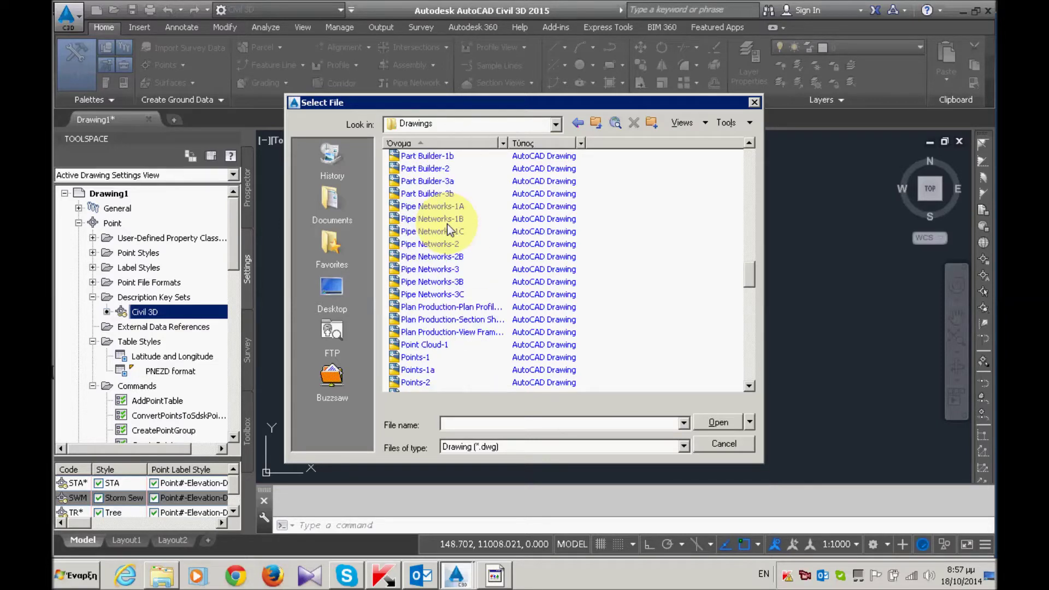
scroll(448, 229, down, 2)
click(426, 282)
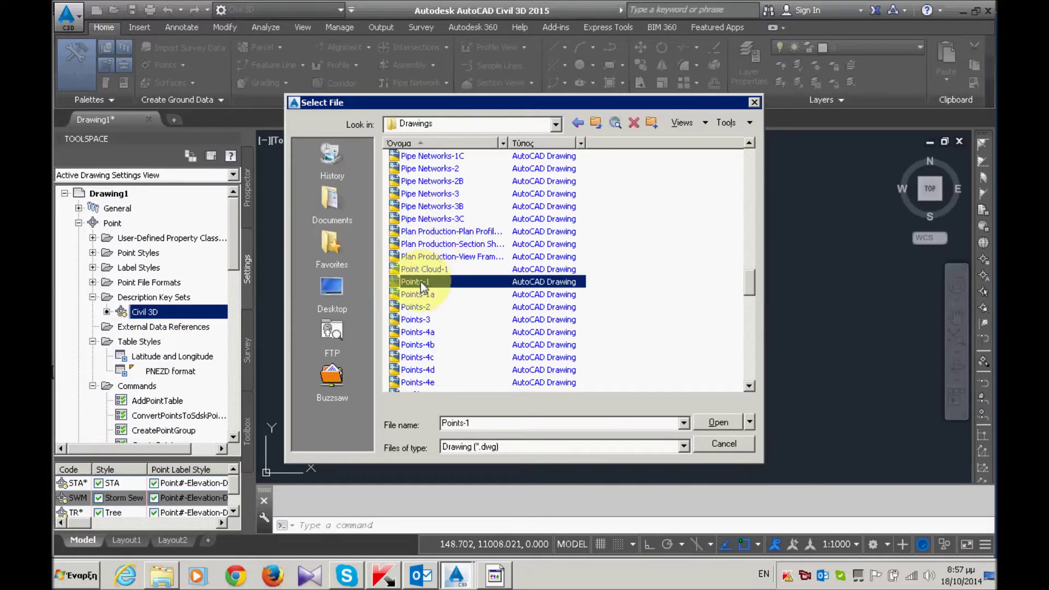
click(719, 423)
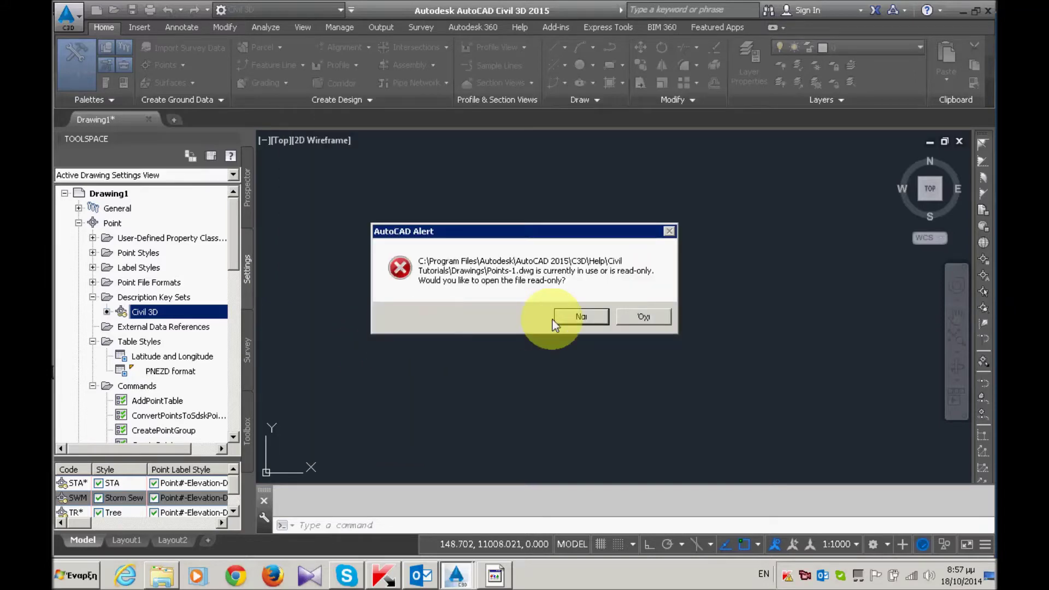
click(553, 320)
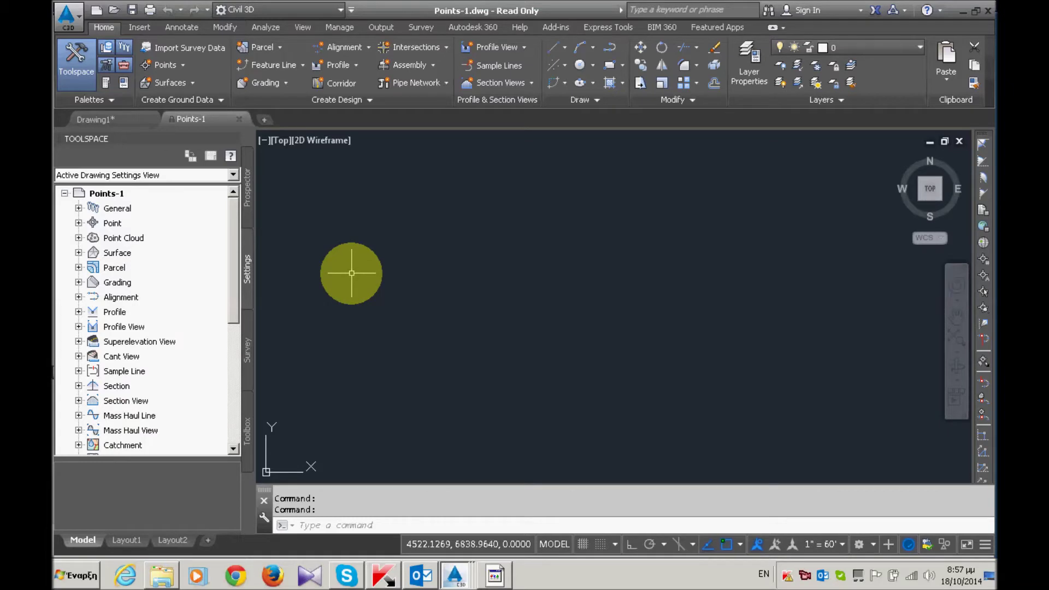
- Start a new description key set from Description Key Sets in Toolspace Settings
right_click(806, 579)
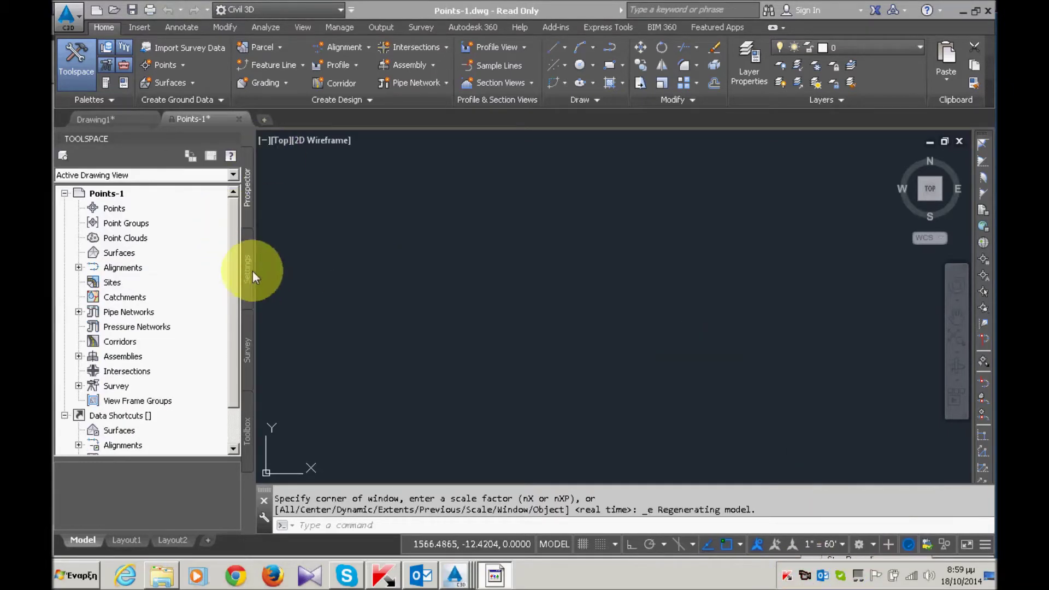
click(245, 268)
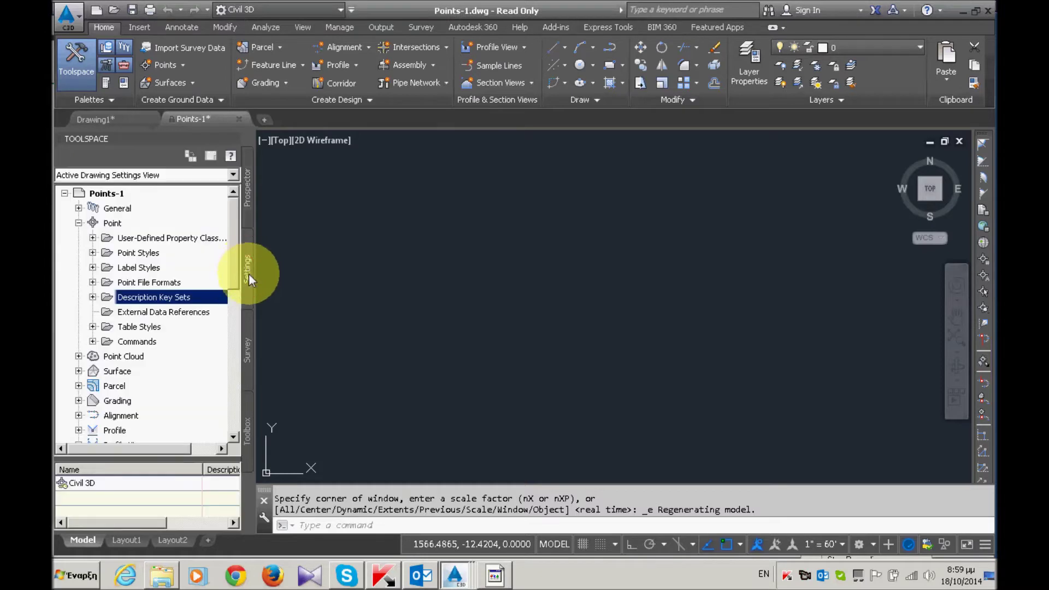
click(138, 267)
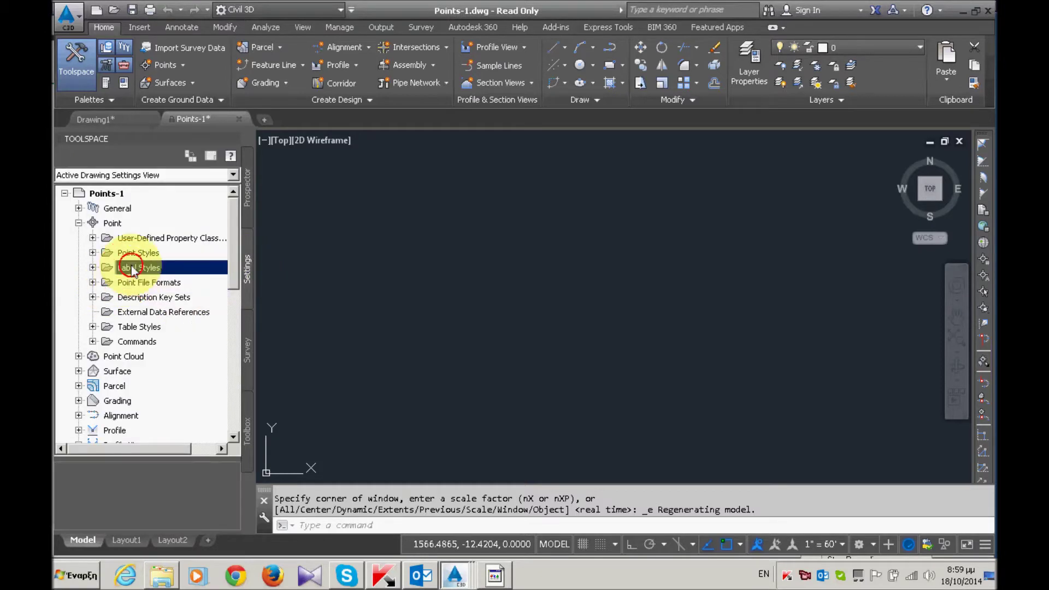
click(155, 300)
right_click(155, 300)
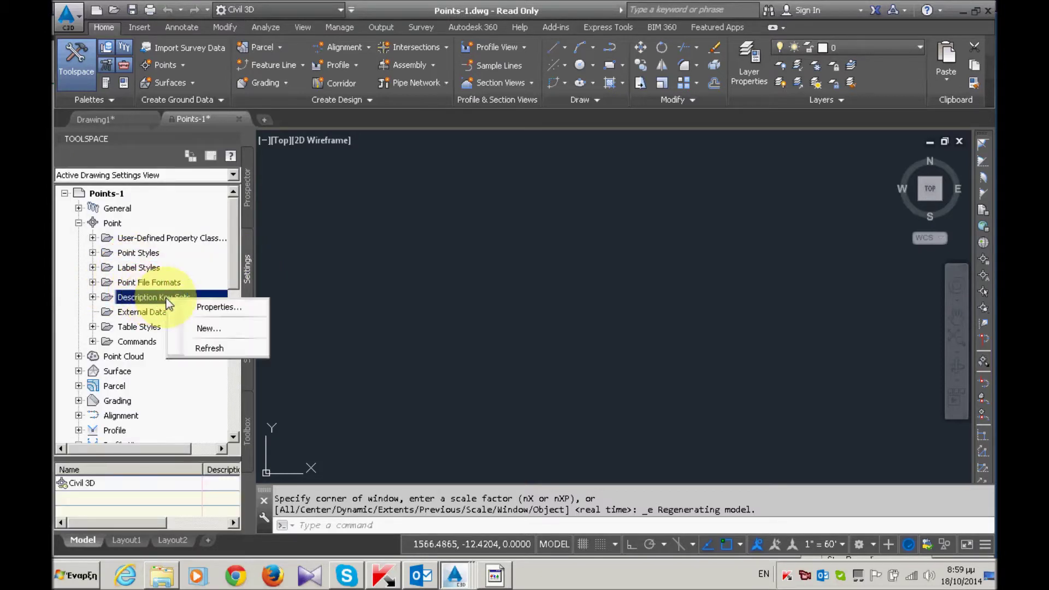
click(212, 328)
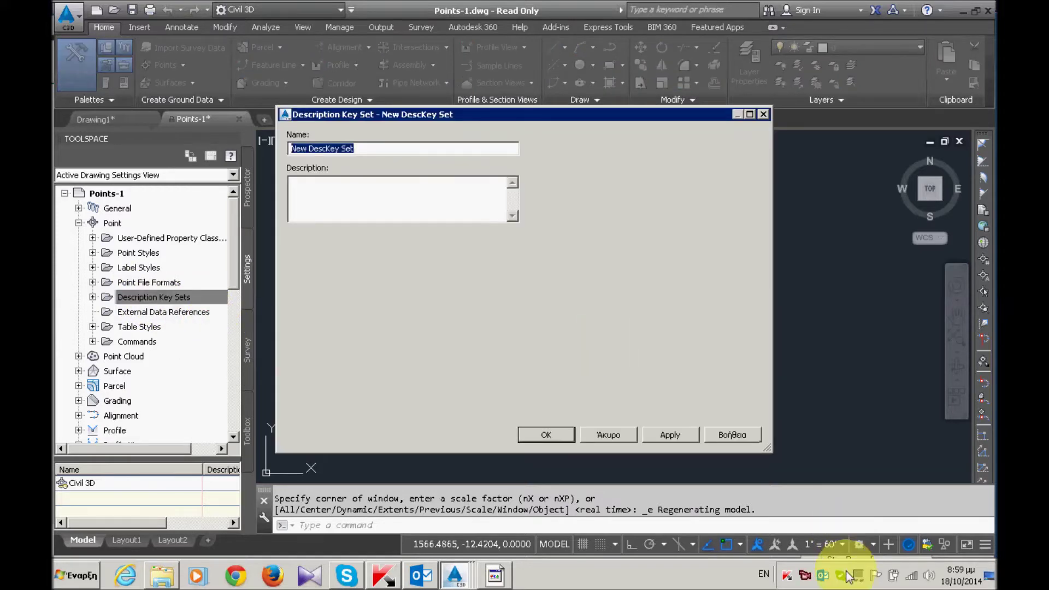
- Name the new description key set 'Stormwater Keys'
right_click(805, 578)
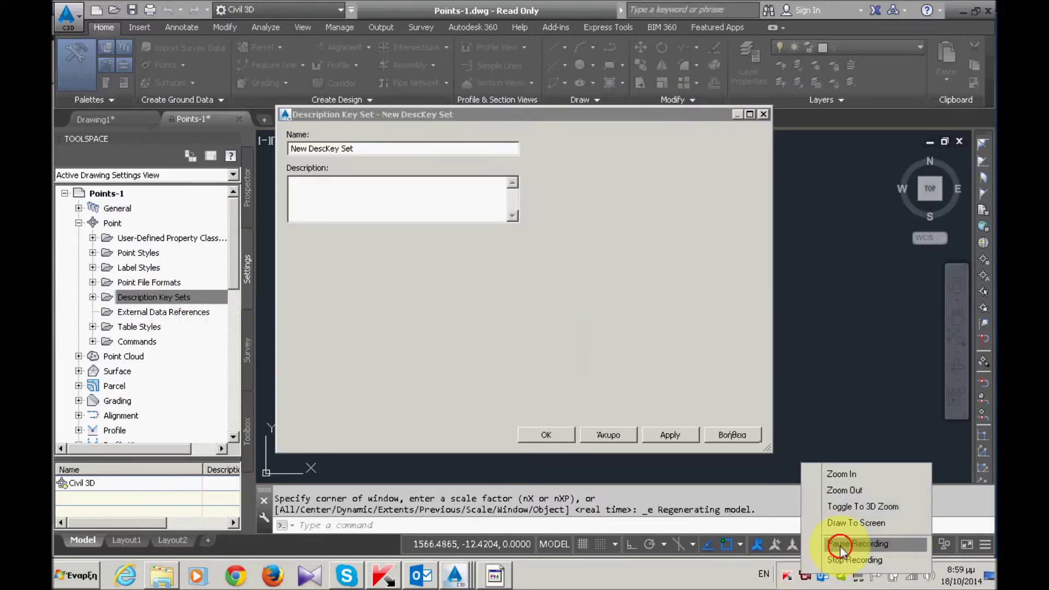
click(843, 544)
click(687, 123)
drag(386, 148, 261, 146)
right_click(316, 148)
click(380, 206)
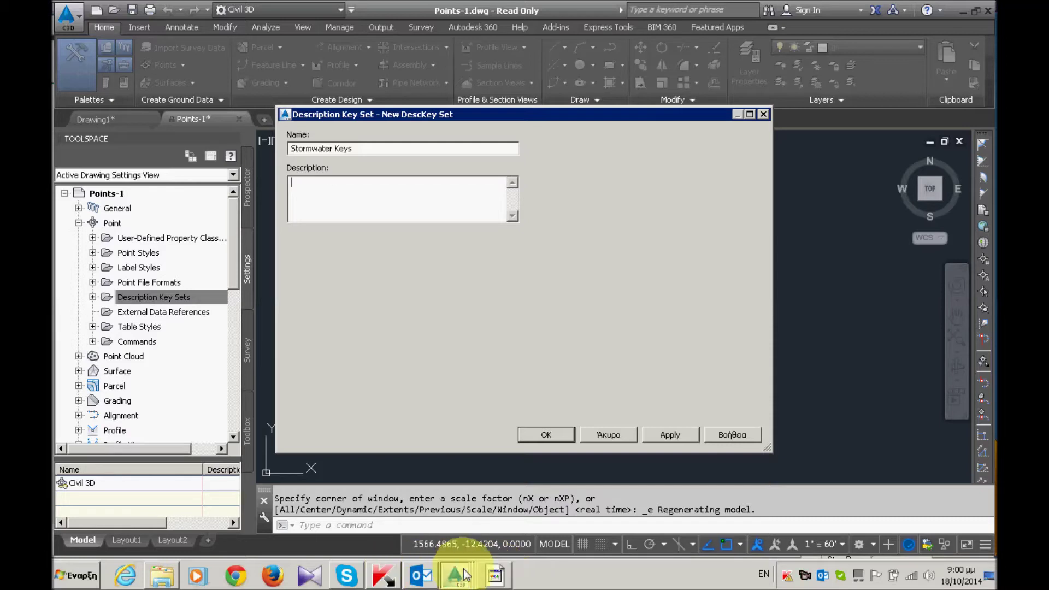
- Add the description 'Stormwater manhole and pond points' and create the set
right_click(806, 575)
click(836, 543)
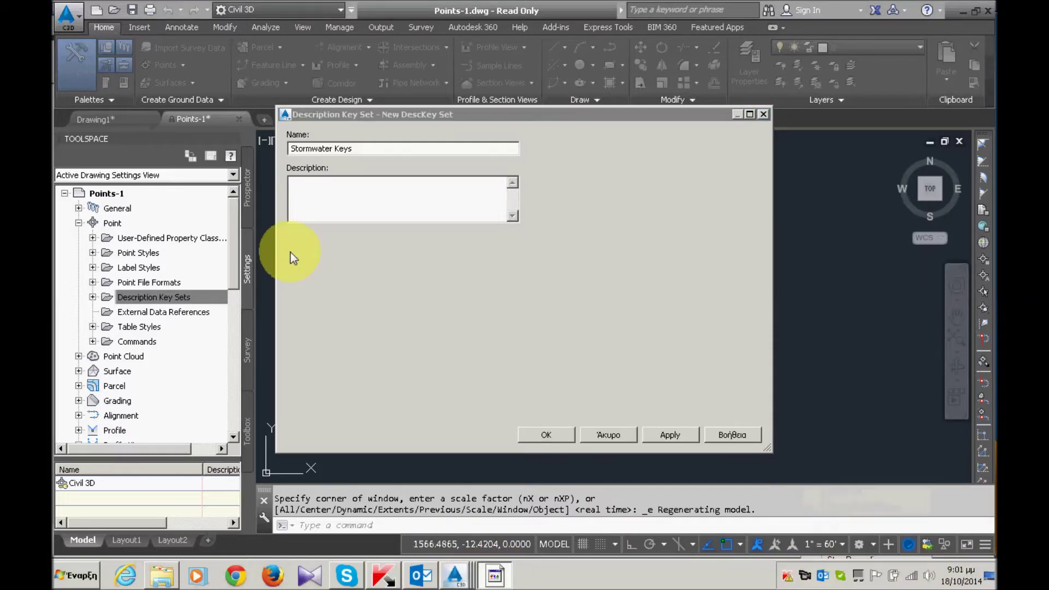
right_click(321, 194)
click(359, 247)
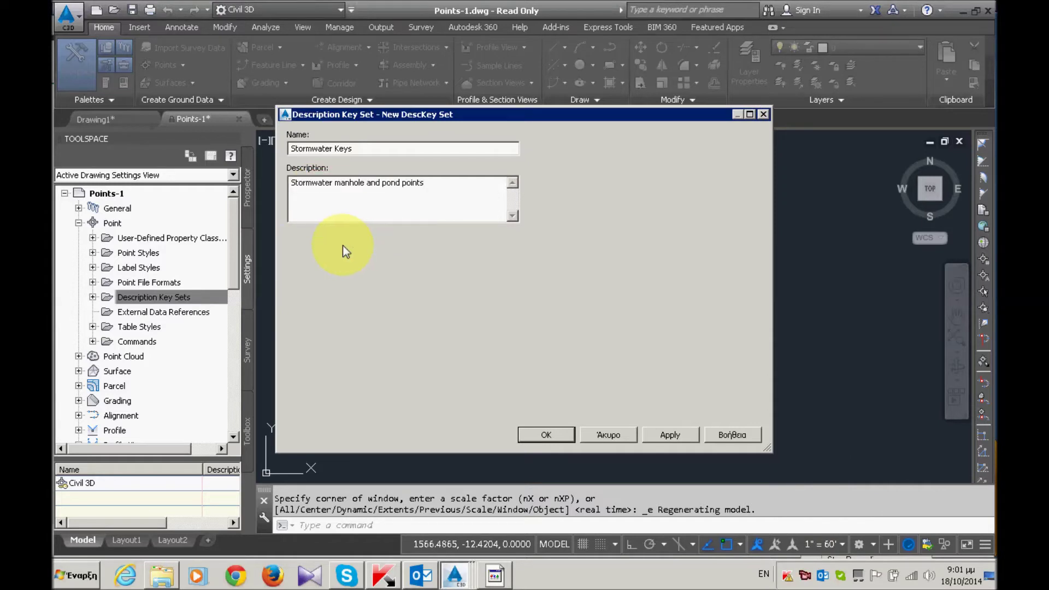
click(548, 434)
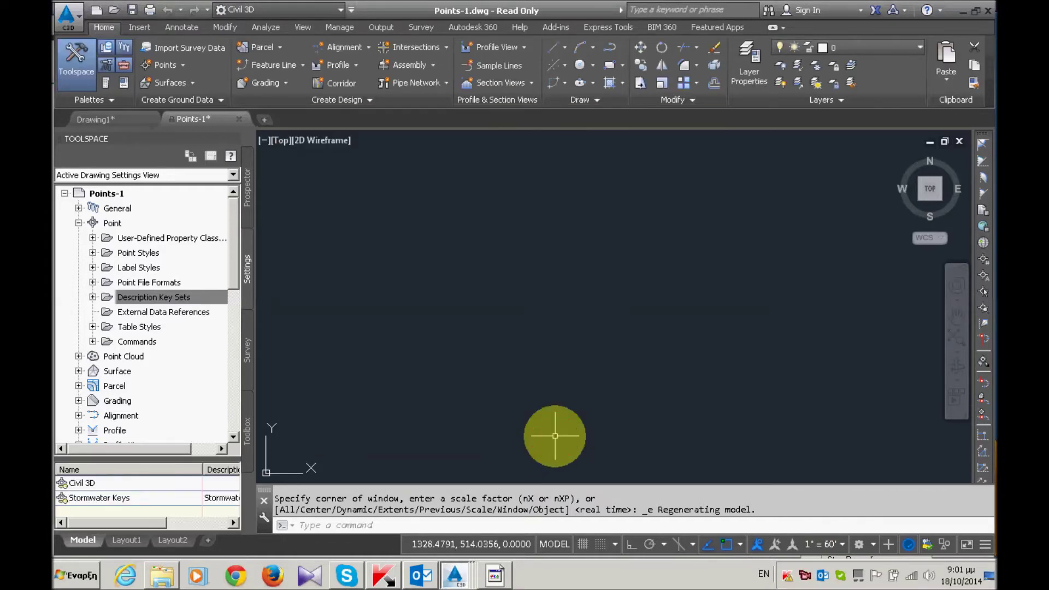
- Expand Description Key Sets and open the Stormwater Keys set's key editor
right_click(804, 576)
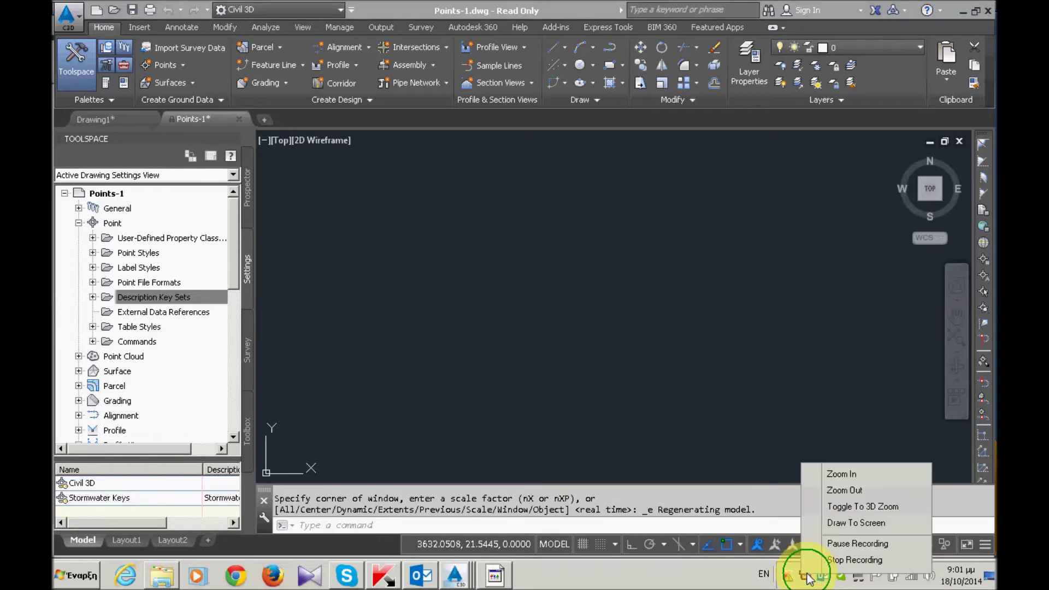
click(835, 545)
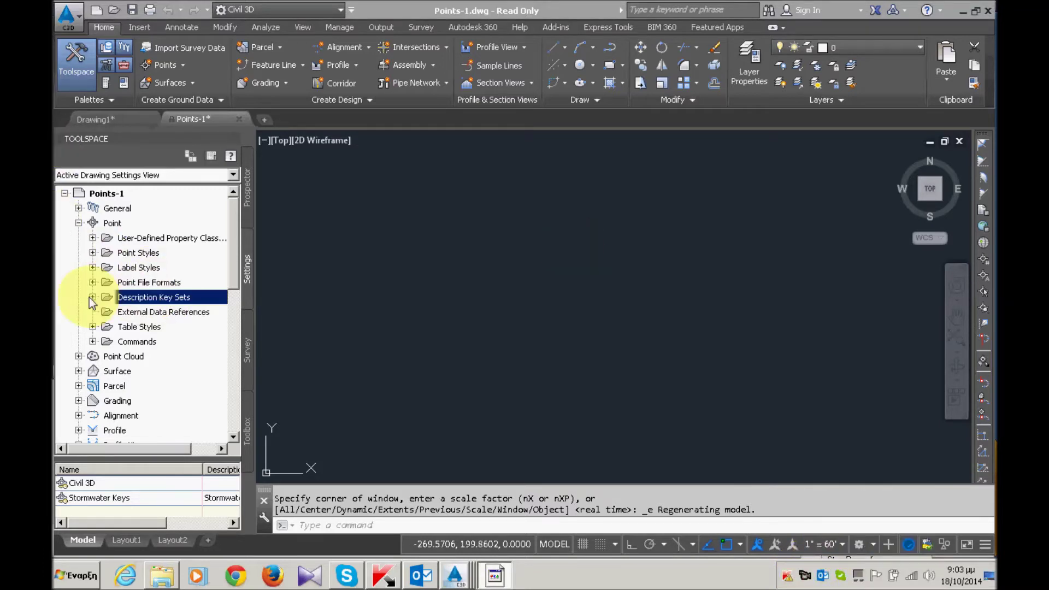
click(93, 297)
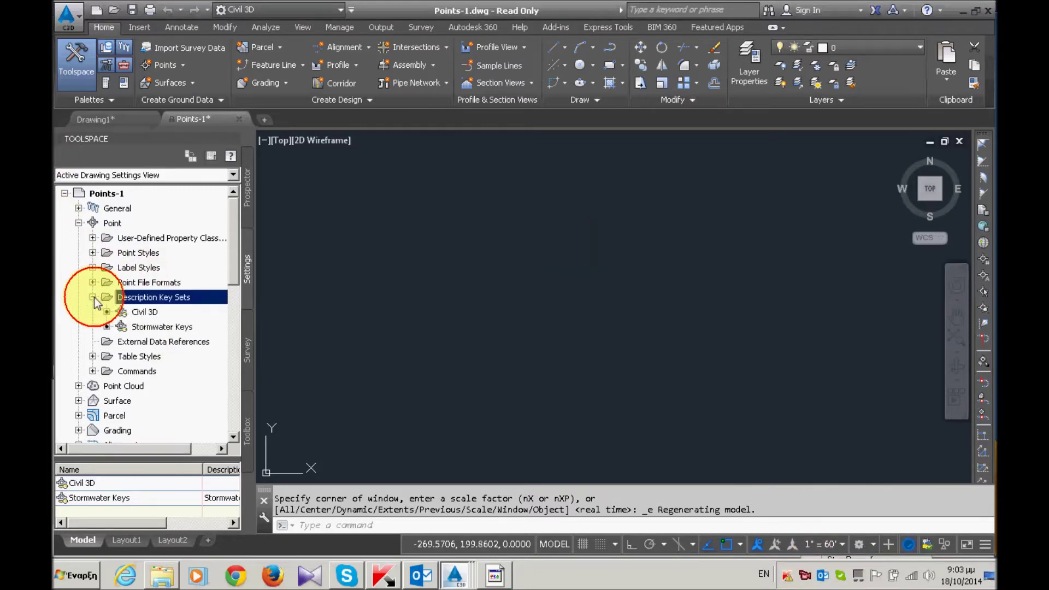
click(157, 323)
right_click(163, 325)
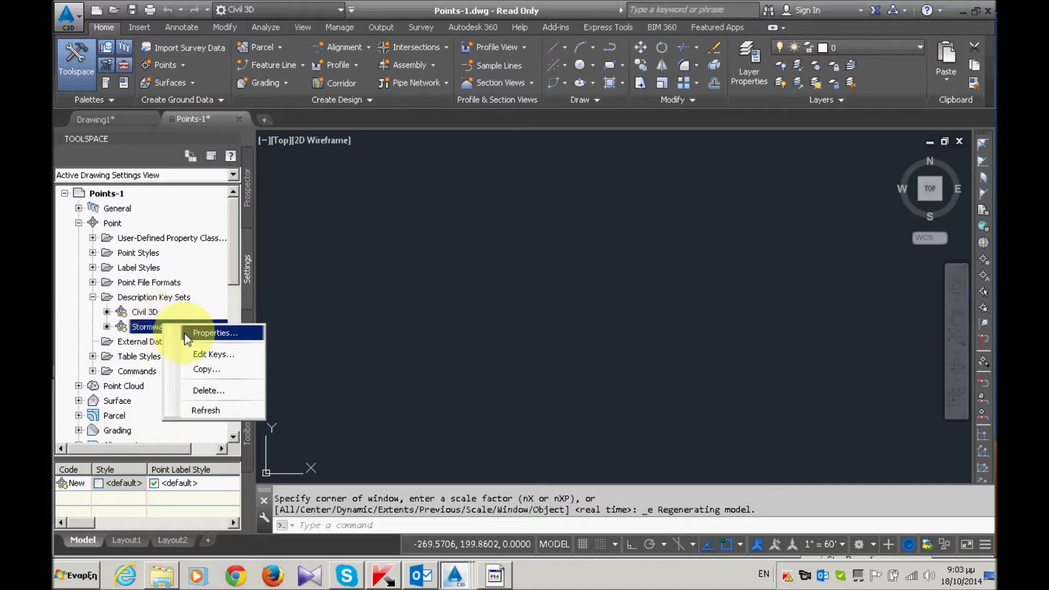
click(196, 355)
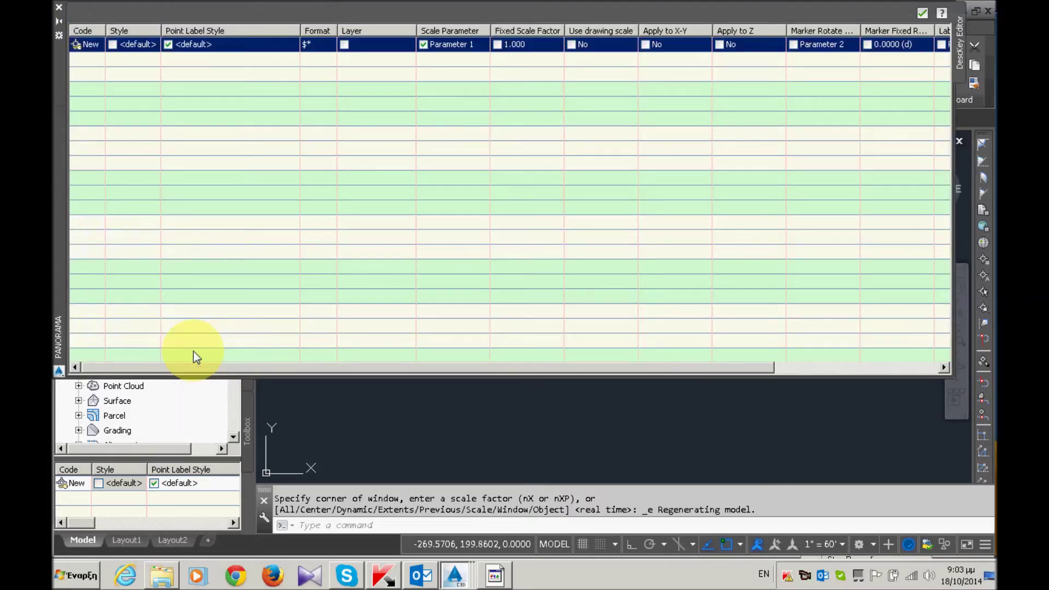
- Set the first Stormwater Keys code to POND* and widen the Code column
right_click(90, 45)
click(123, 96)
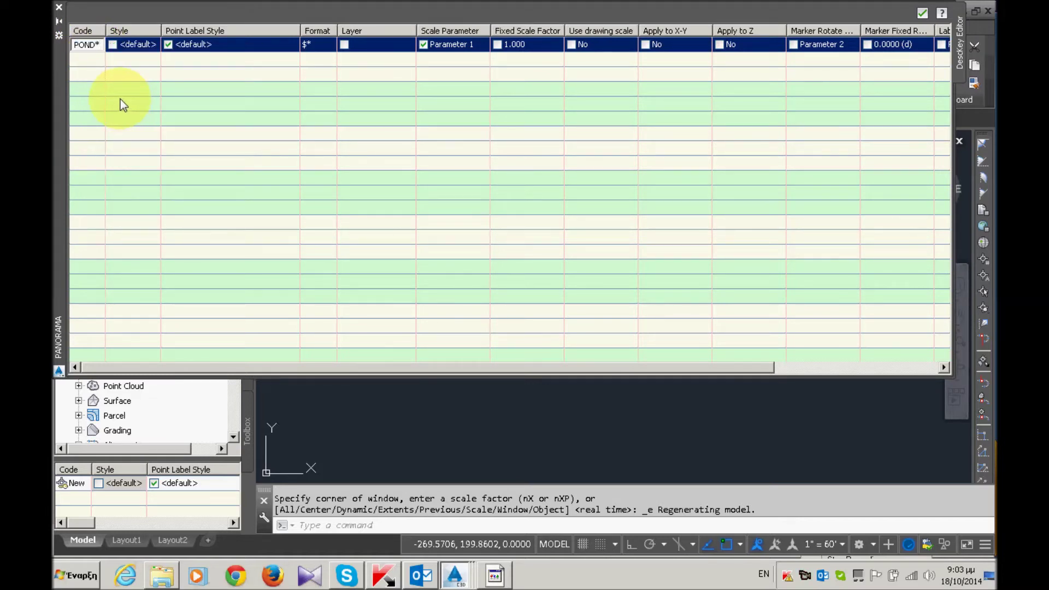
click(106, 96)
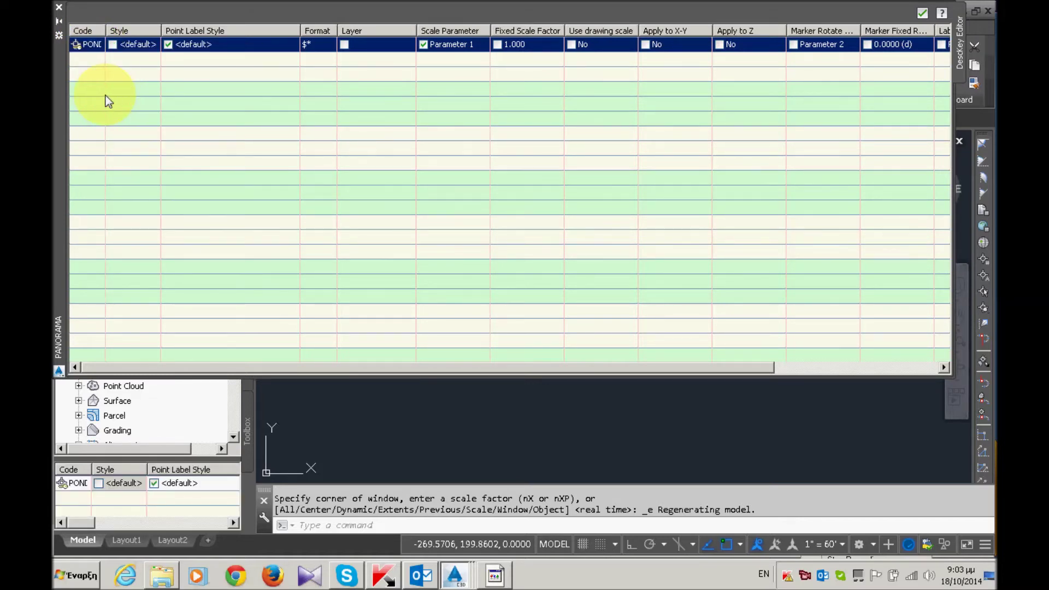
drag(107, 26, 112, 26)
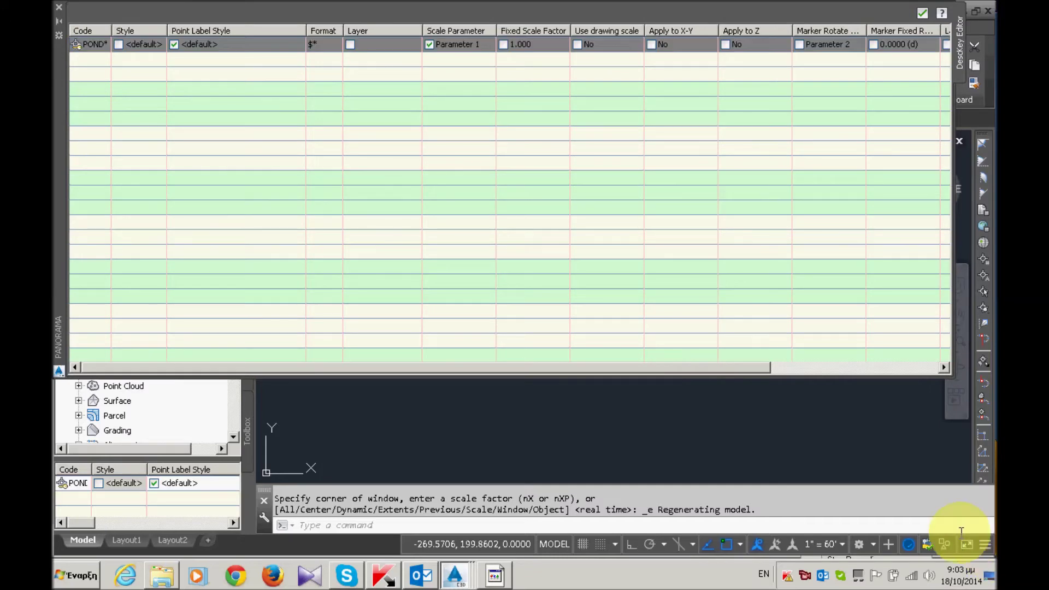
right_click(806, 577)
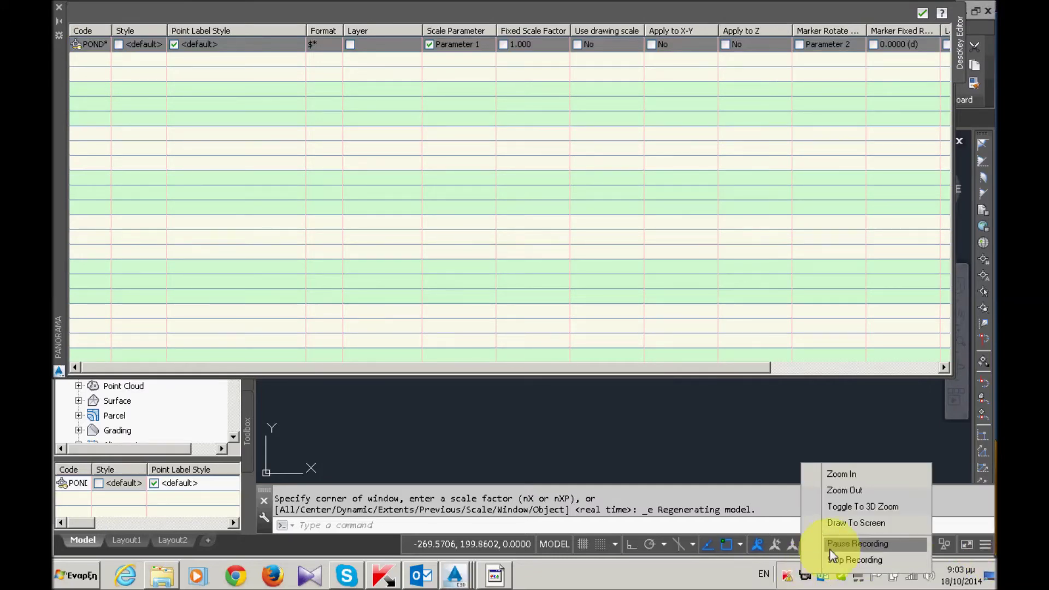
click(832, 544)
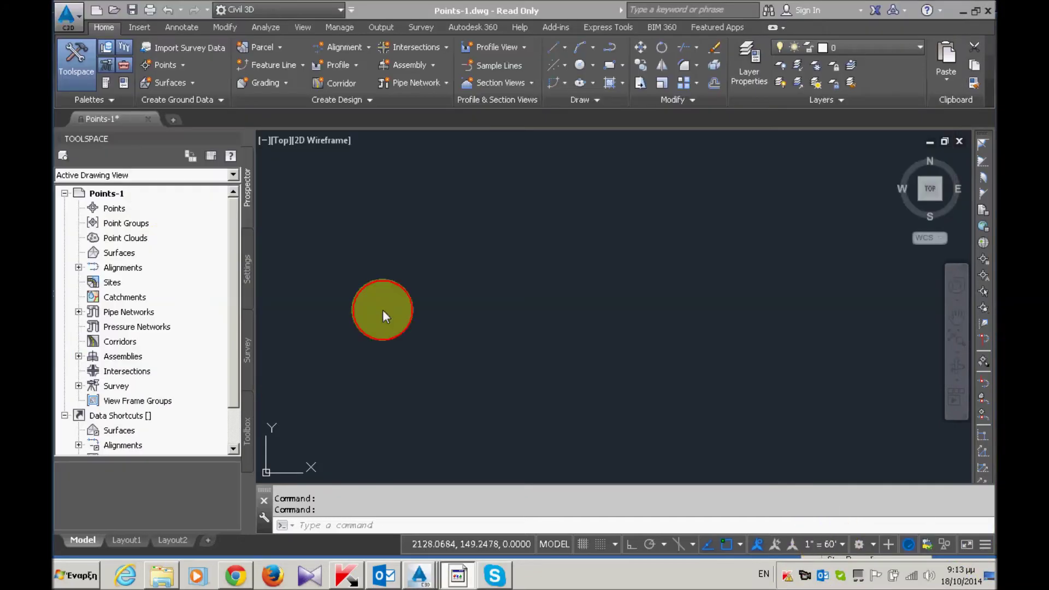
- Reopen the Stormwater Keys editor from Point > Description Key Sets and select the POND* row
click(248, 268)
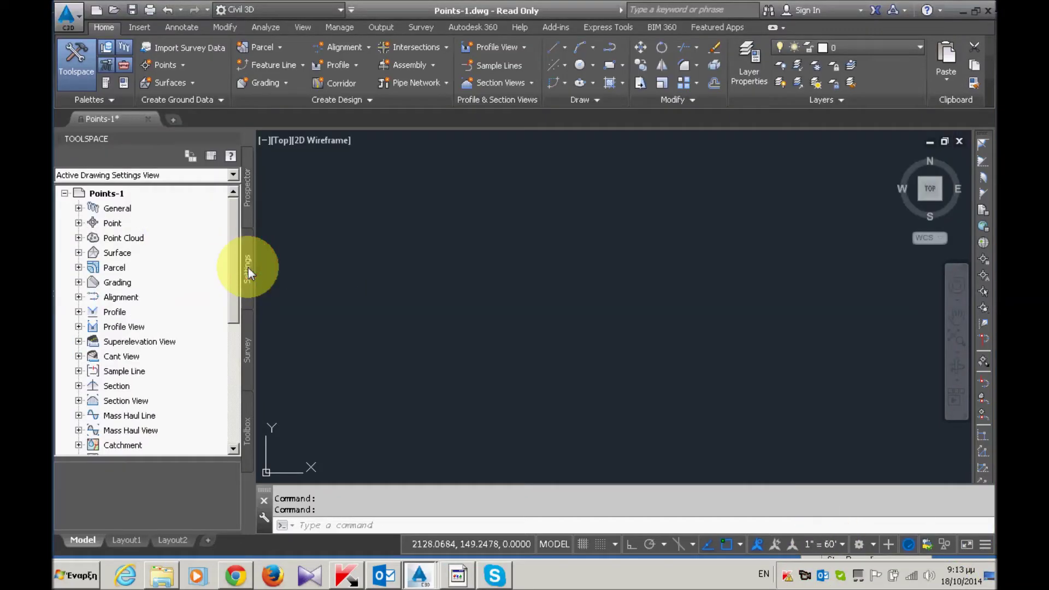
click(79, 223)
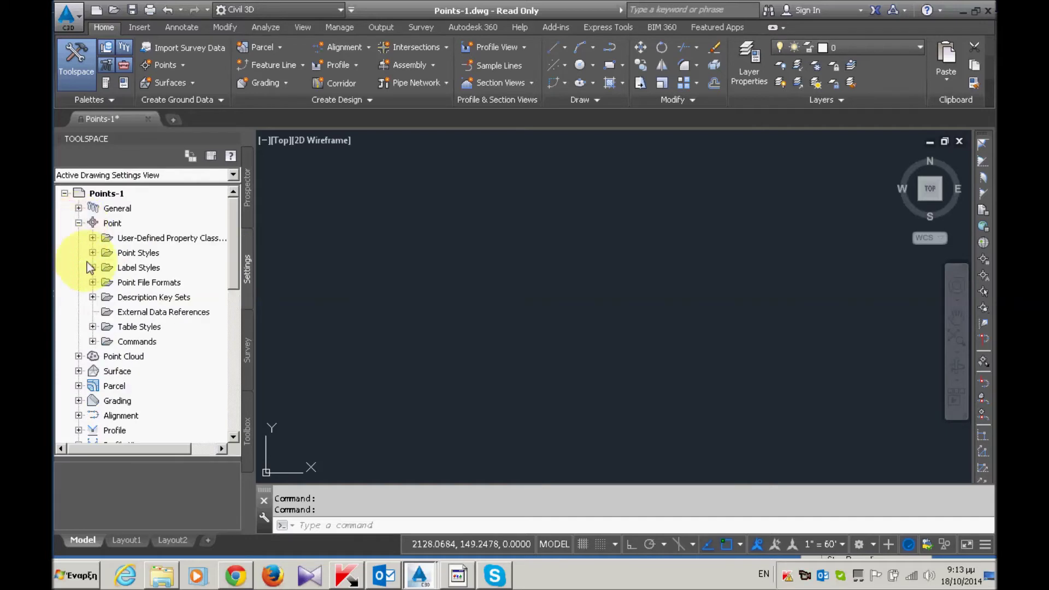
click(93, 297)
click(161, 327)
right_click(163, 326)
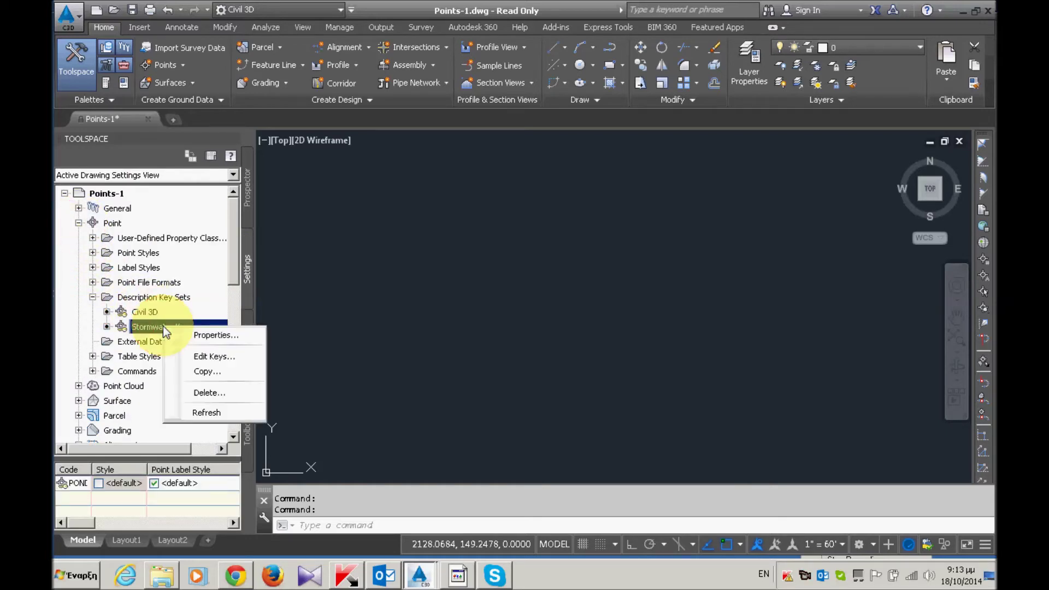
click(208, 352)
click(96, 43)
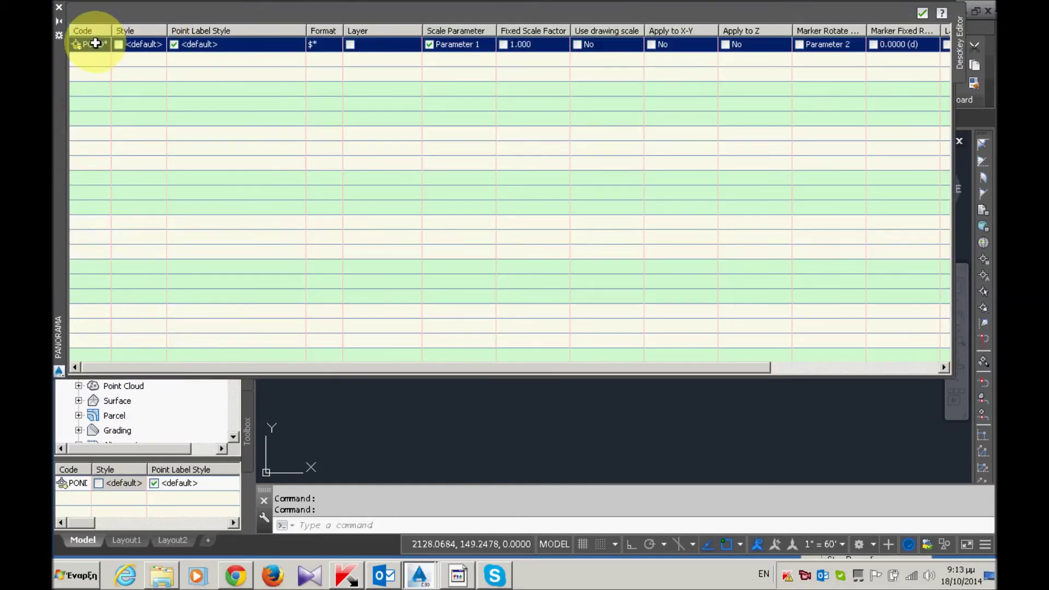
- Uncheck the Point Label Style override for the POND* key
click(174, 43)
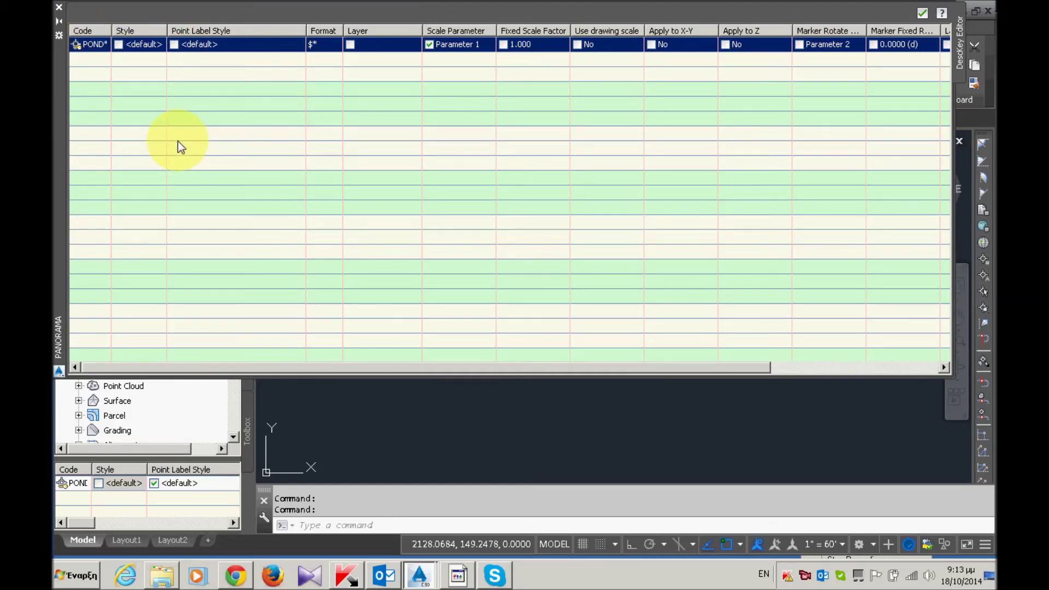
right_click(809, 576)
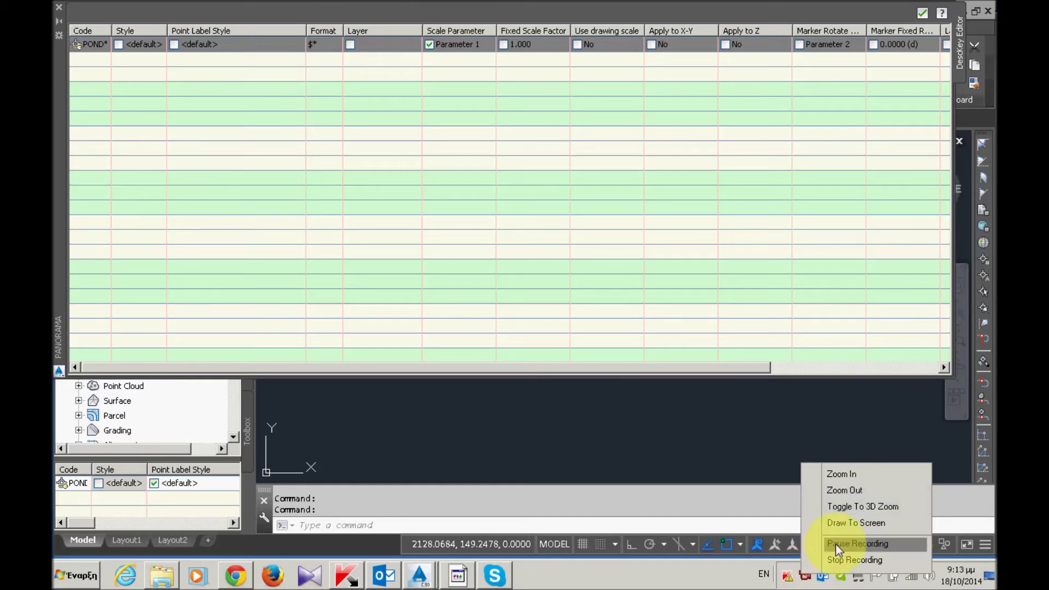
click(835, 544)
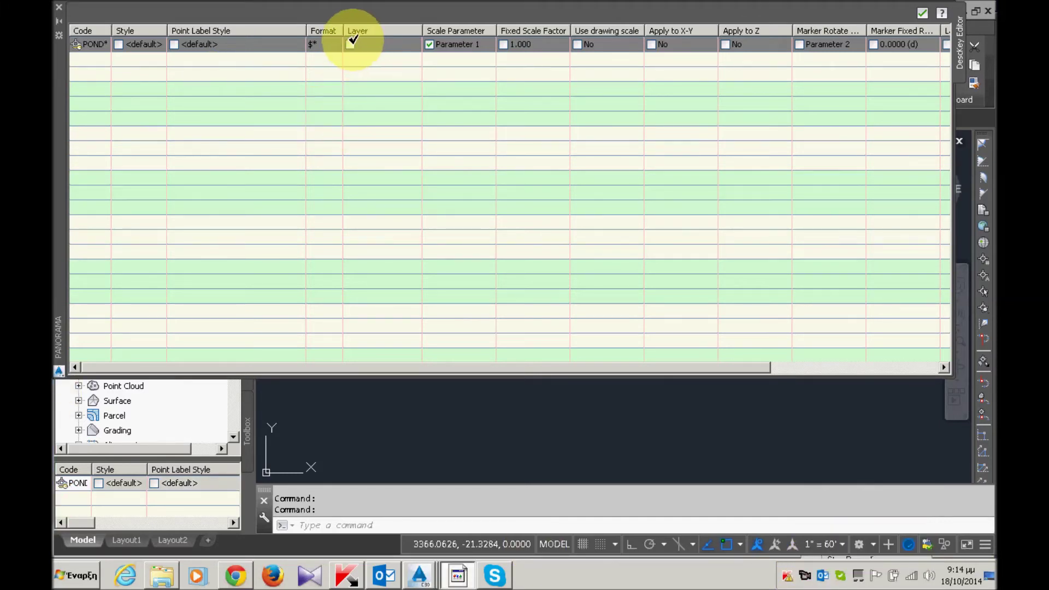
- Turn on the POND* key's layer override and set its layer to V-NODE-STRM
click(351, 44)
click(380, 44)
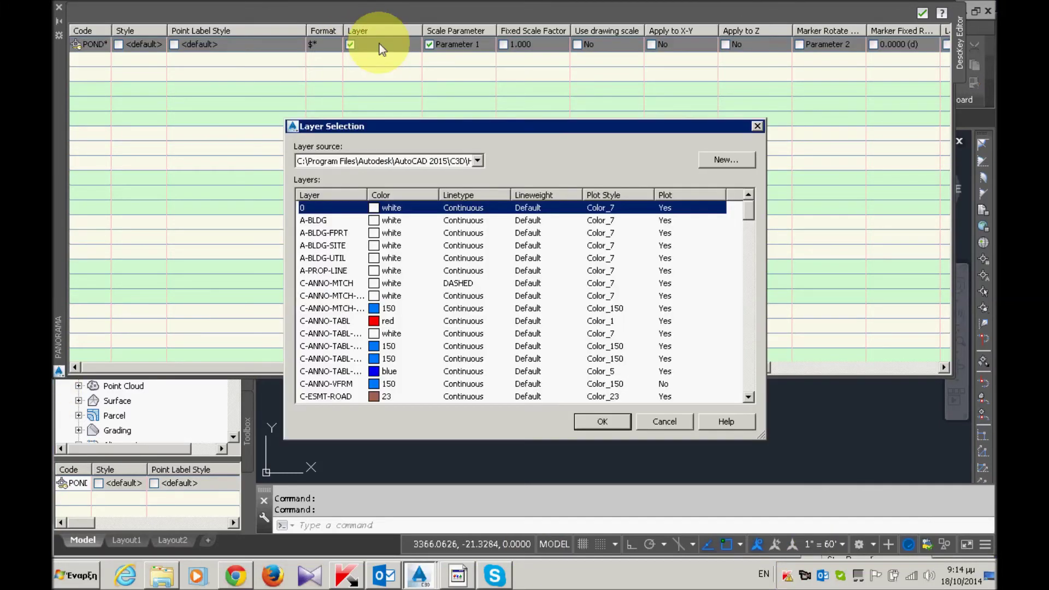
right_click(809, 581)
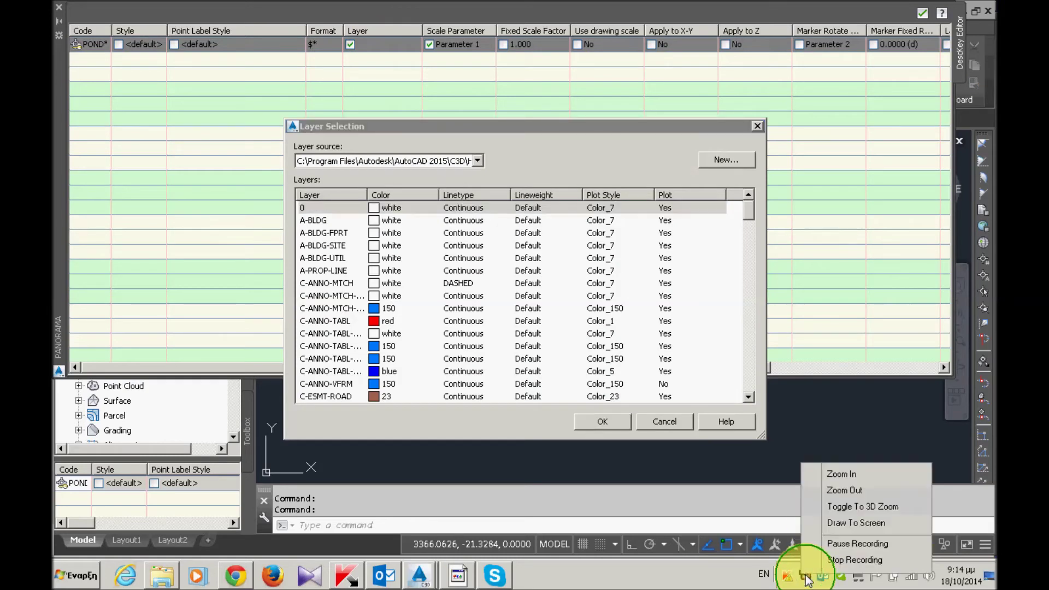
click(832, 545)
click(351, 272)
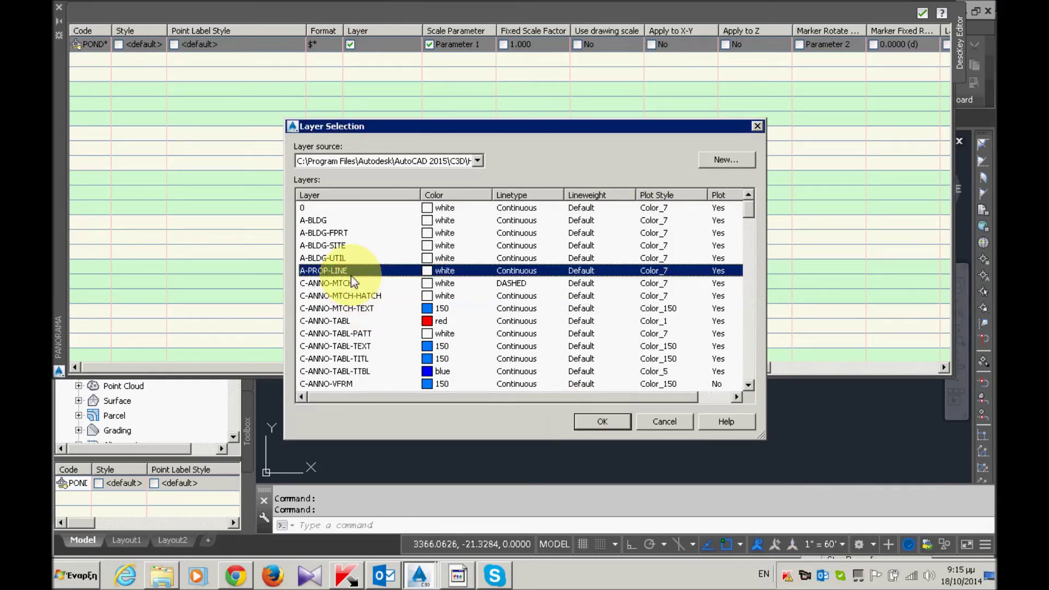
key(v)
scroll(351, 276, down, 1)
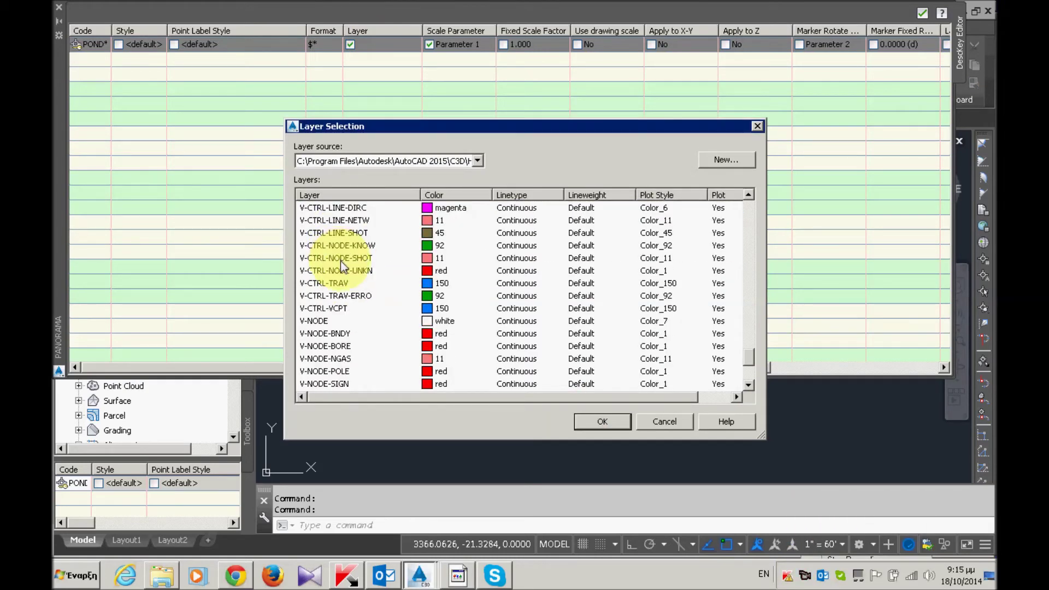
scroll(340, 260, down, 2)
click(347, 334)
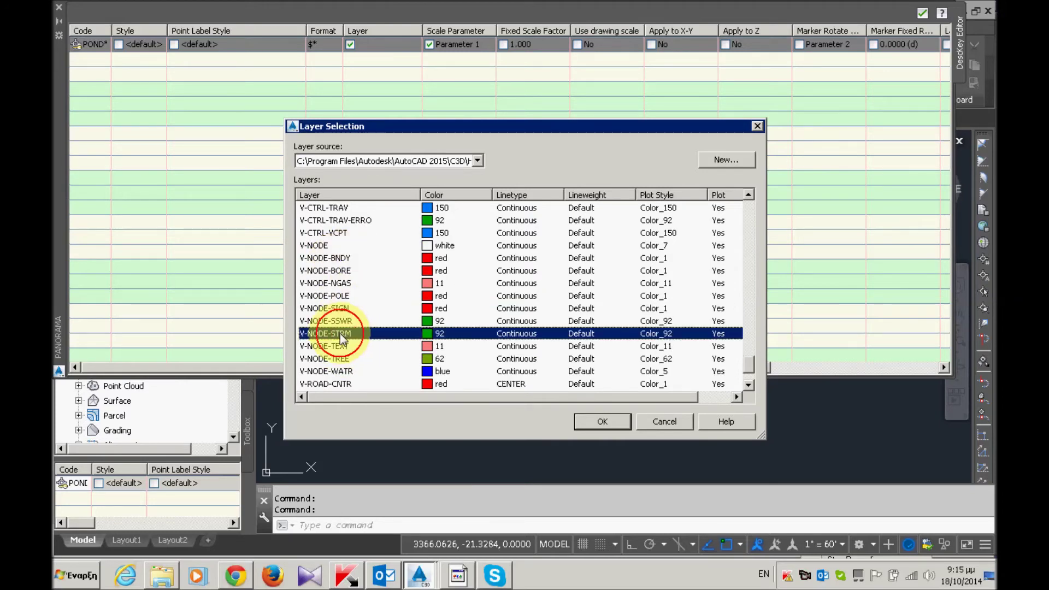
click(601, 421)
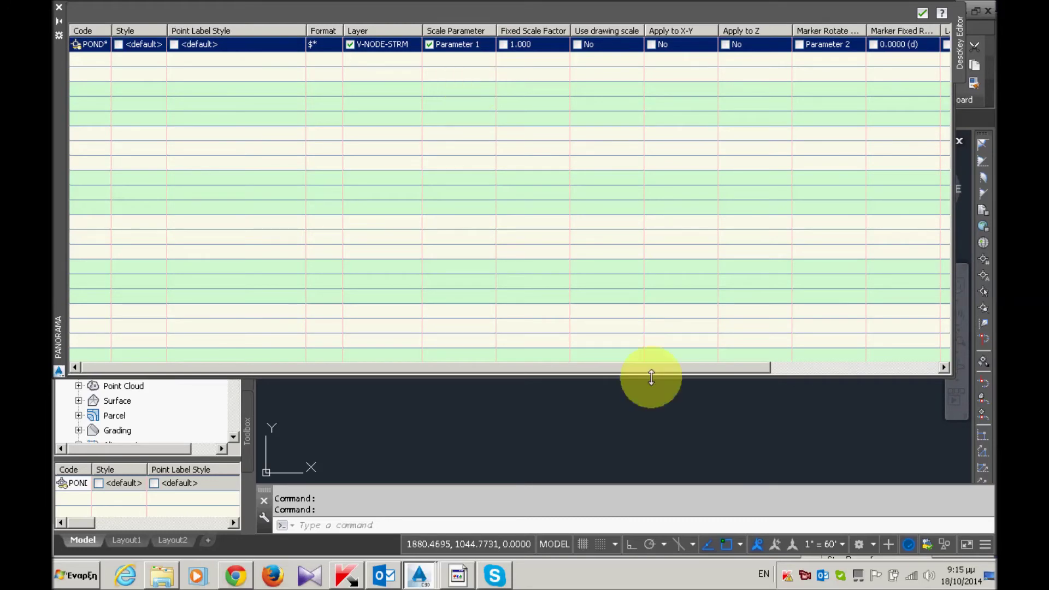
right_click(804, 579)
- Add a new description key below POND in the Stormwater Keys editor
click(837, 546)
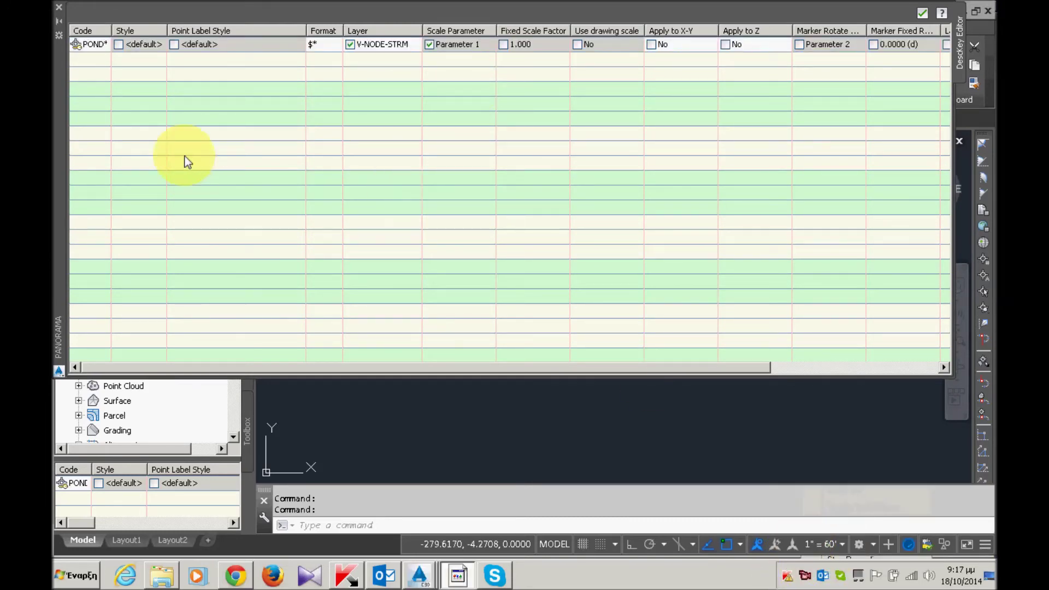
click(94, 46)
right_click(95, 47)
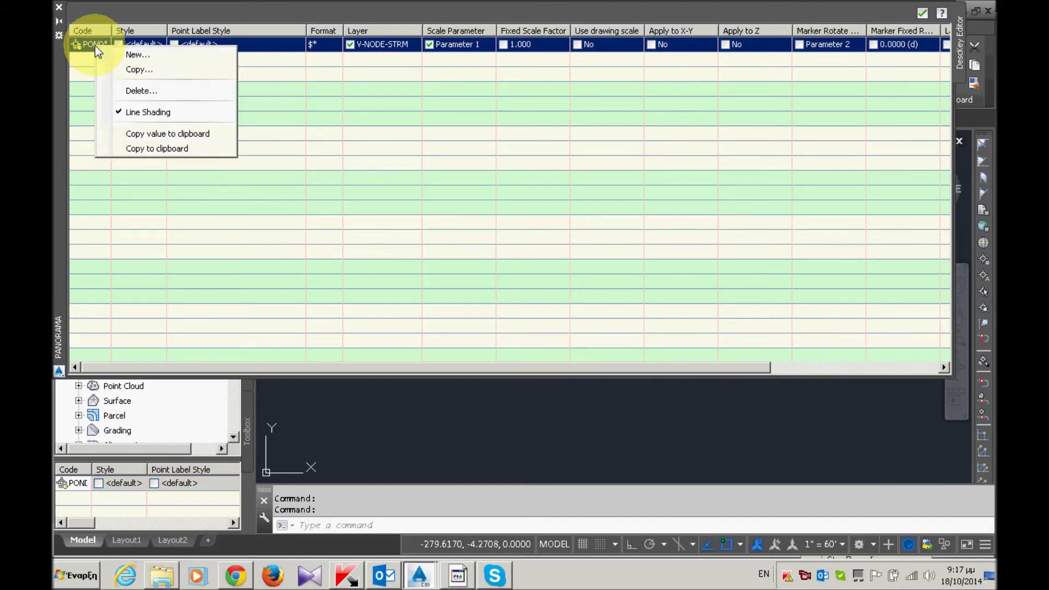
click(114, 55)
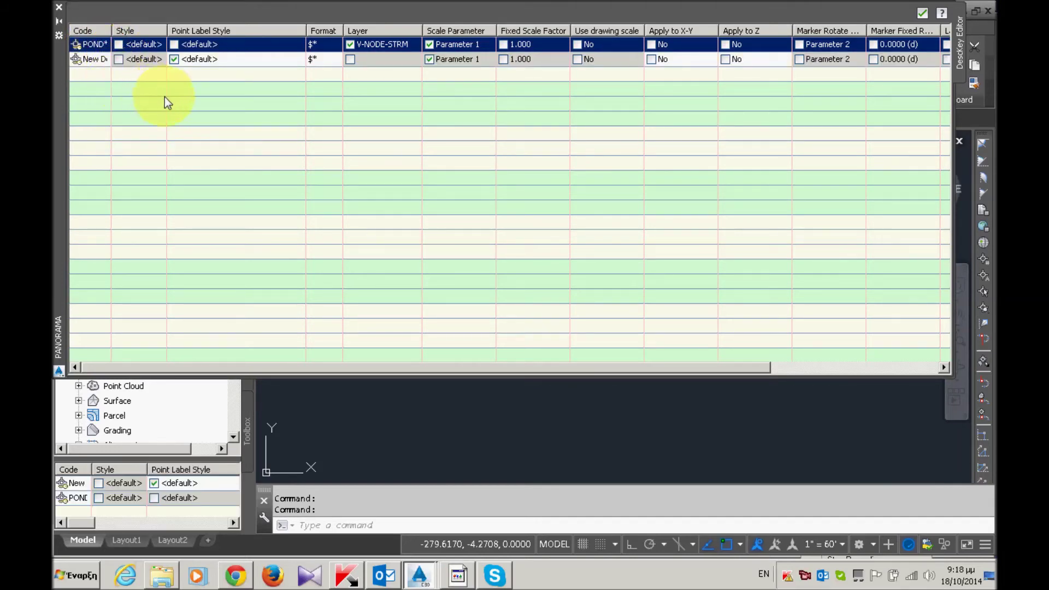
click(97, 57)
- Code the new key MHST* and clear its Point Label Style override
click(94, 58)
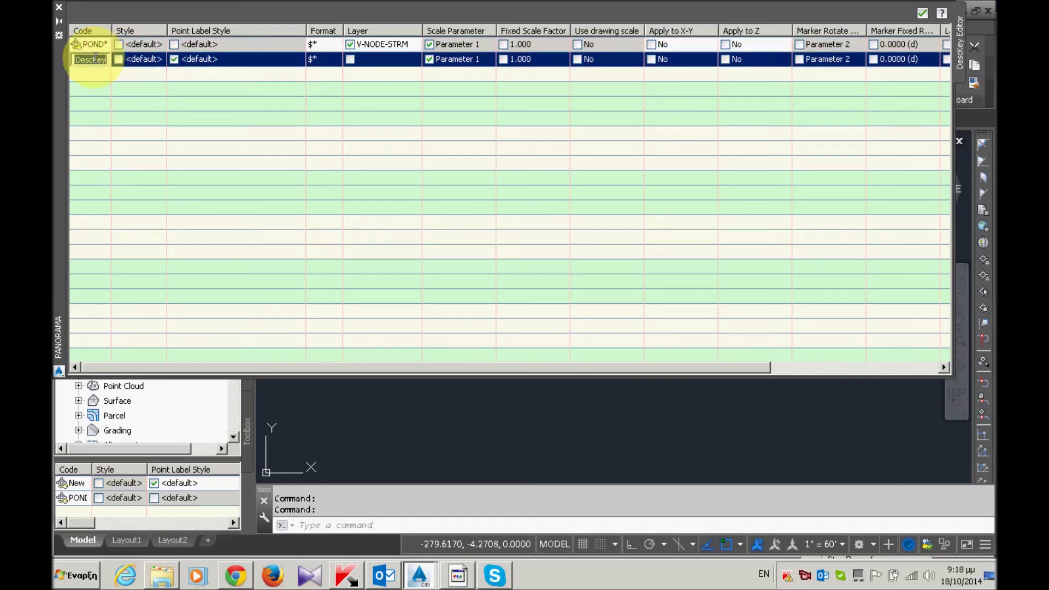
right_click(94, 58)
click(126, 115)
click(129, 42)
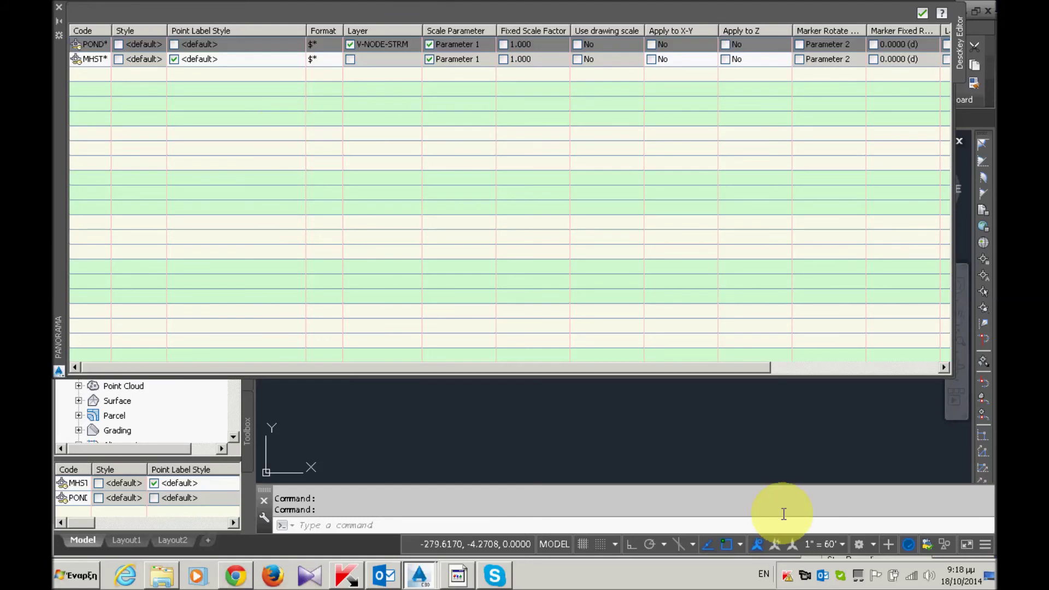
right_click(804, 575)
click(840, 545)
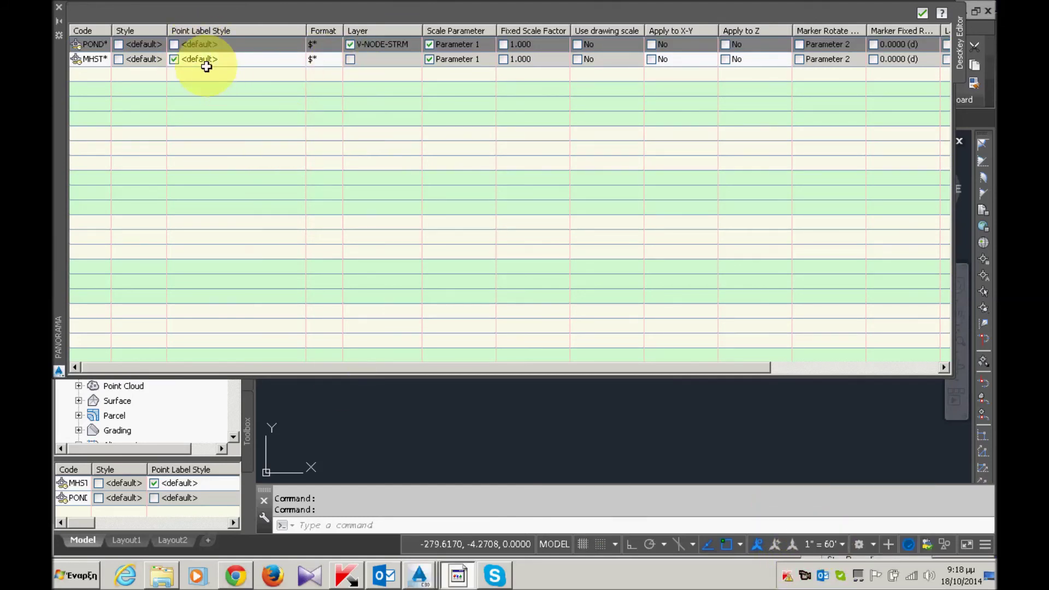
click(174, 59)
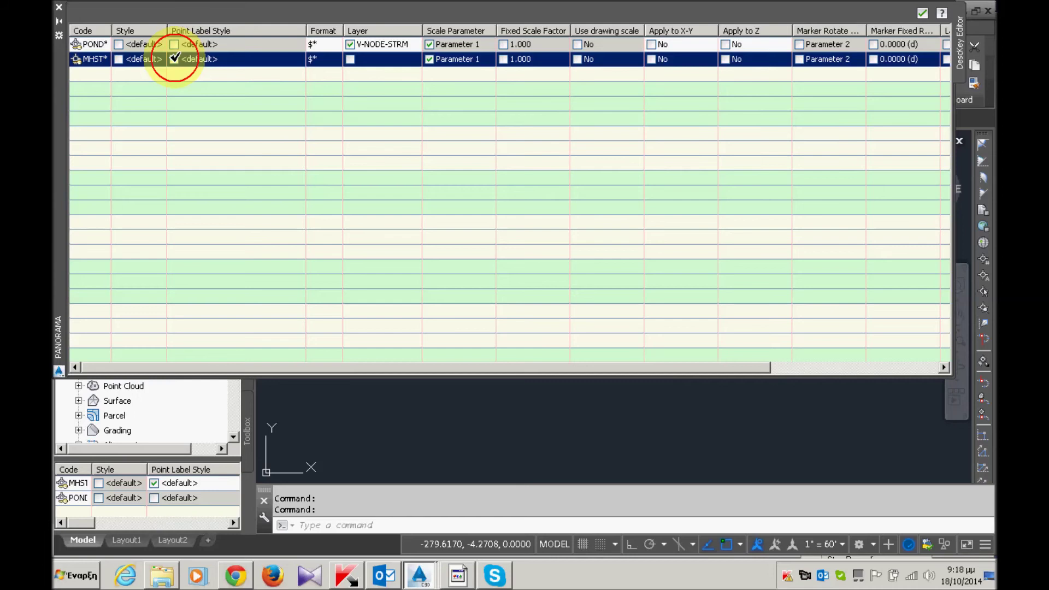
- Set the MHST* key's layer to V-NODE-STRM via the Layer Selection list
click(375, 58)
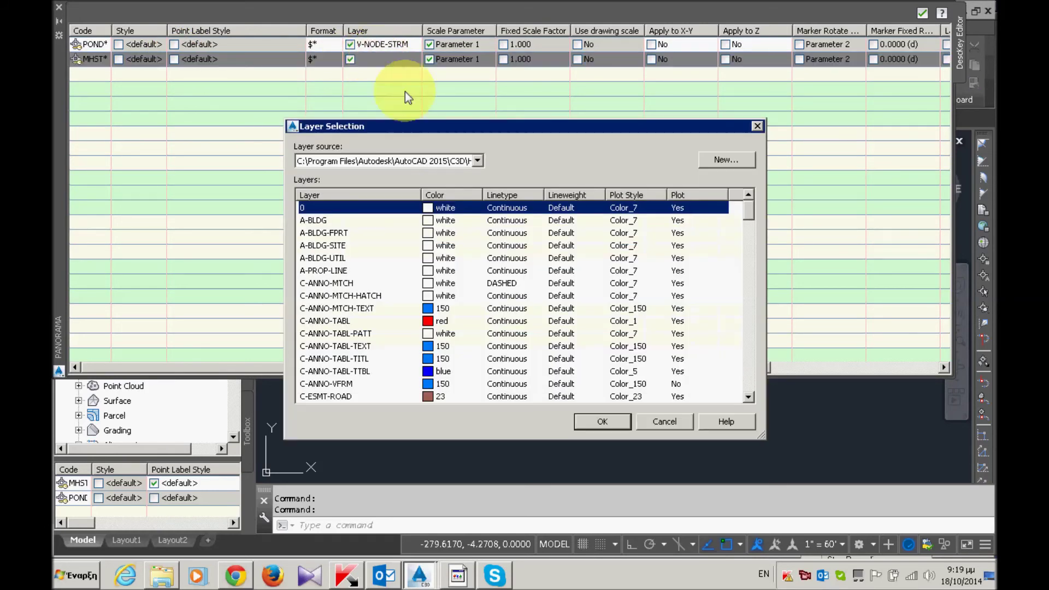
click(348, 284)
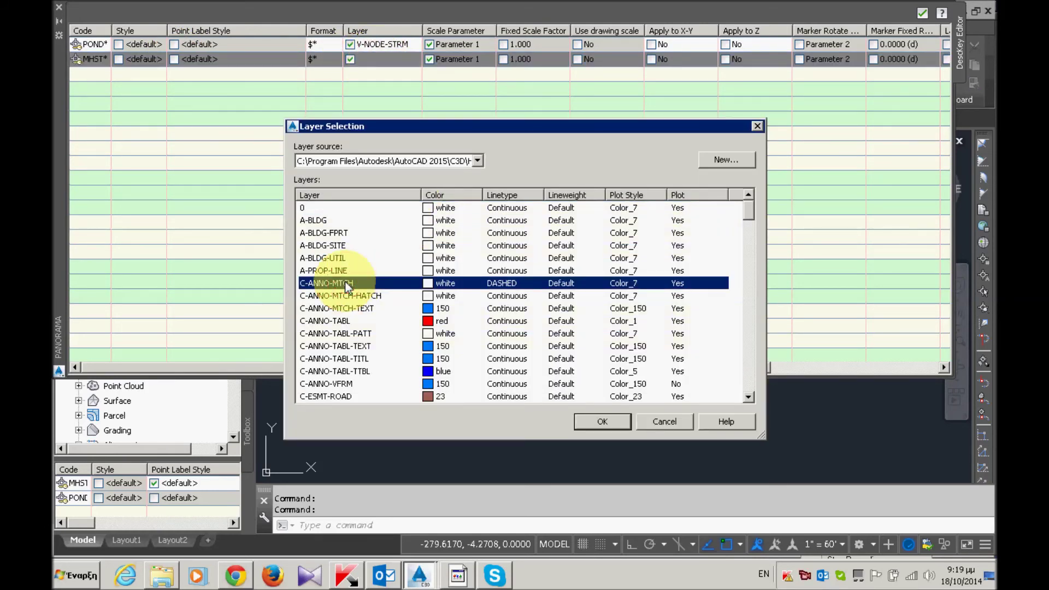
key(v)
scroll(347, 283, down, 2)
scroll(348, 285, down, 1)
click(328, 334)
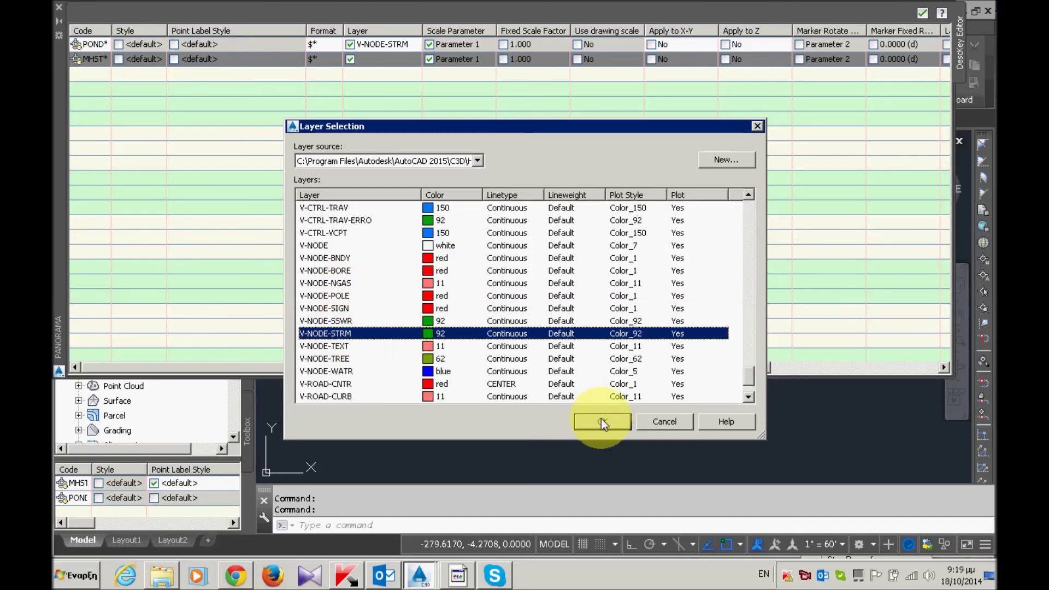
click(603, 421)
click(763, 575)
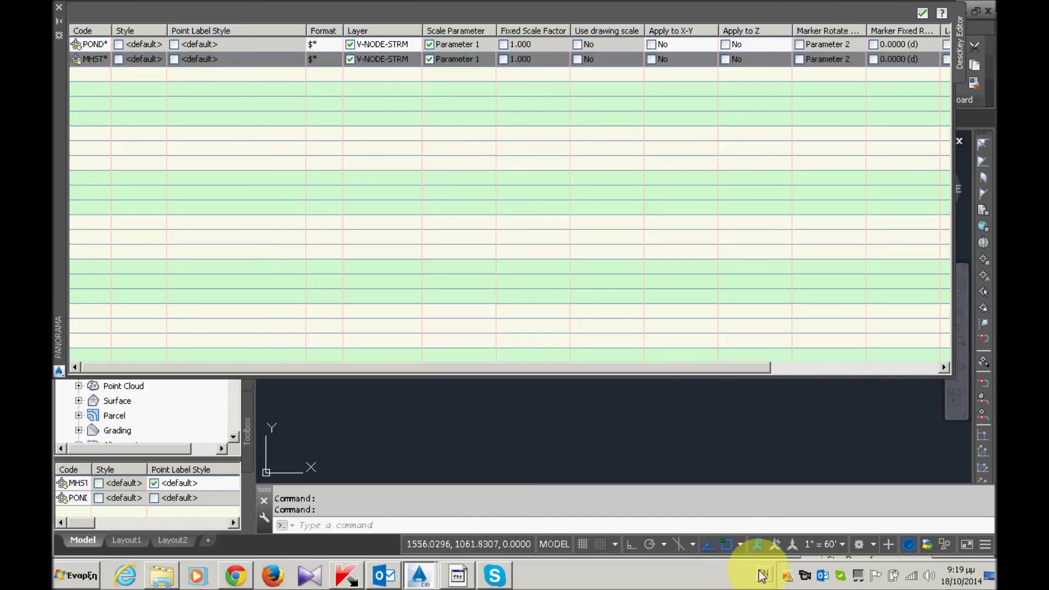
right_click(807, 578)
- Change the MHST* key's Format to STORM MH, widen the Format column, and close the Panorama editor
click(829, 551)
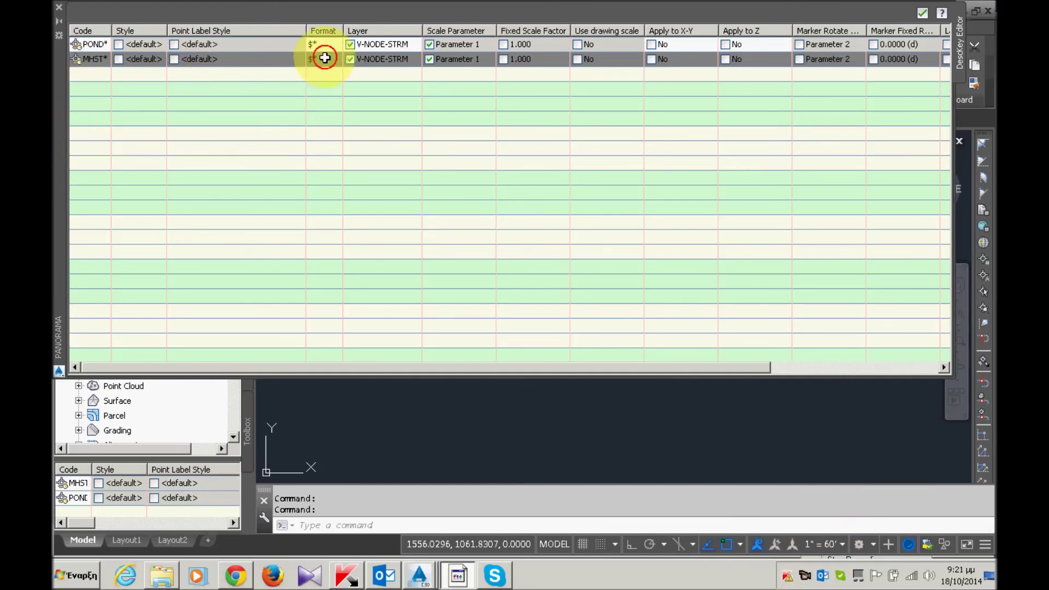
click(325, 58)
right_click(316, 59)
click(354, 117)
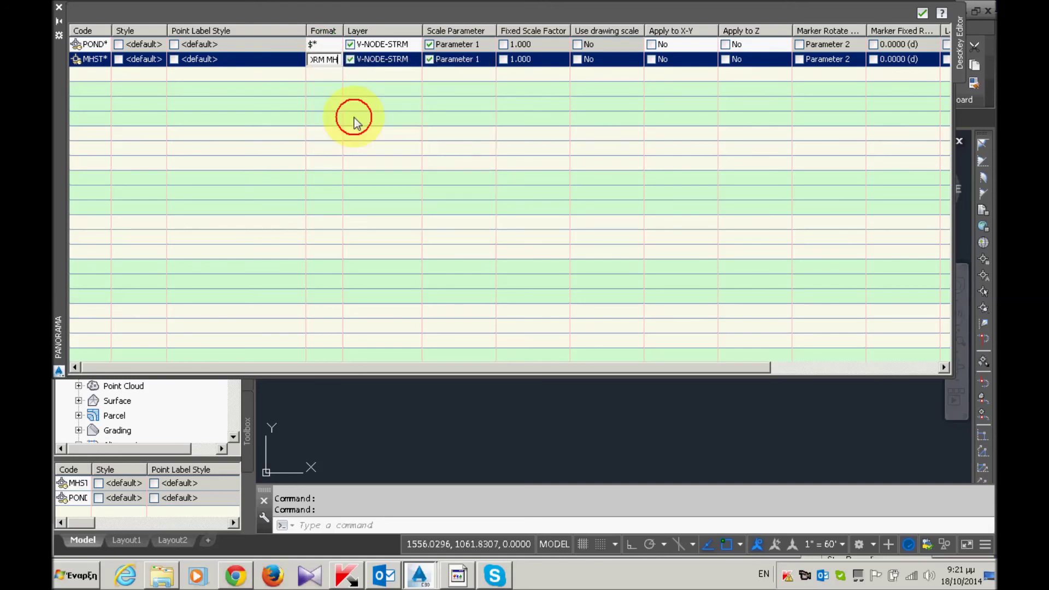
click(349, 78)
double_click(344, 30)
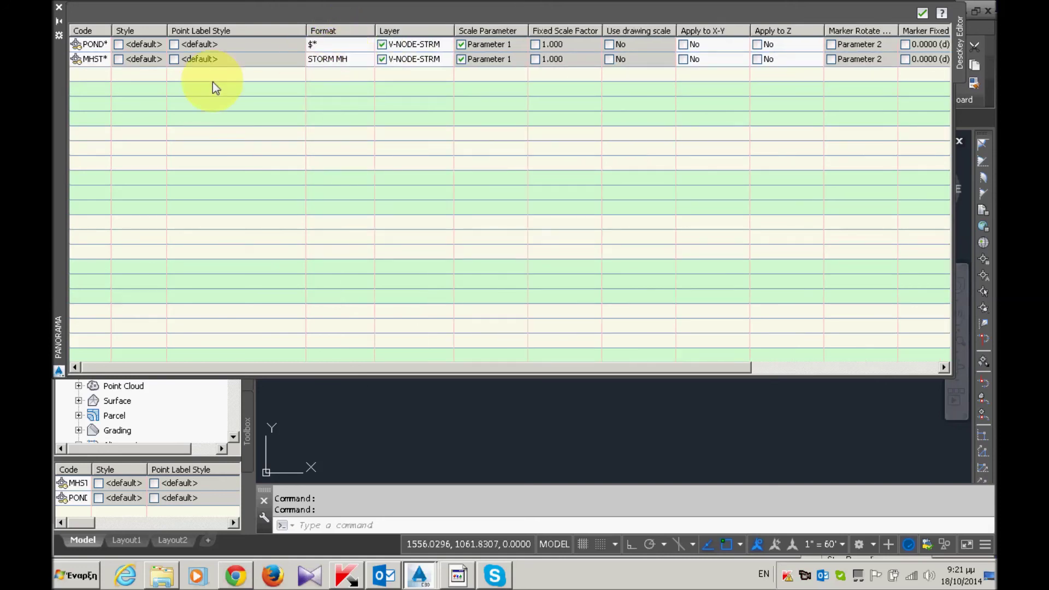
click(923, 13)
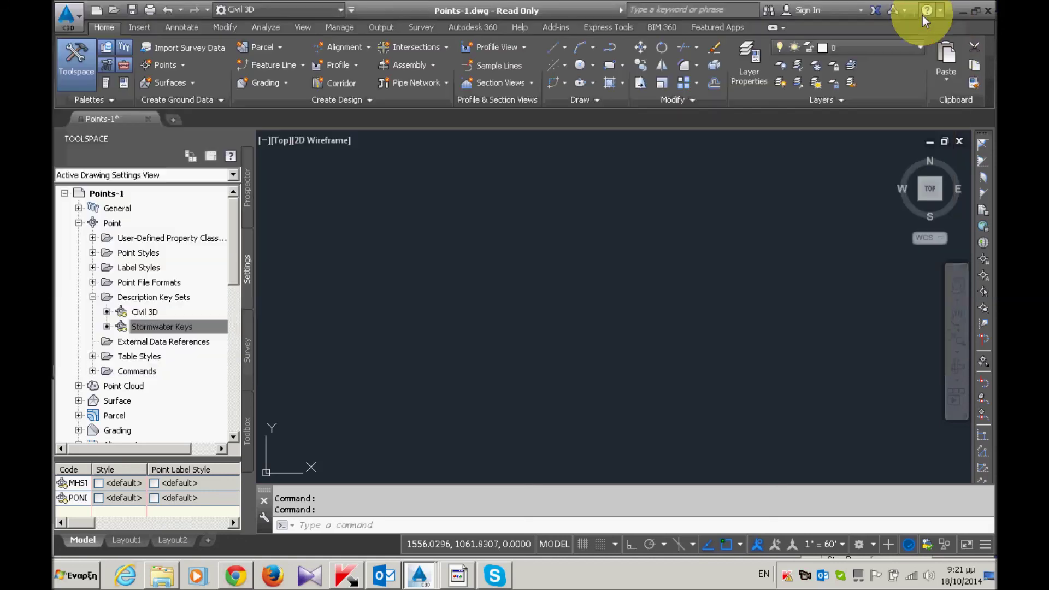
right_click(859, 578)
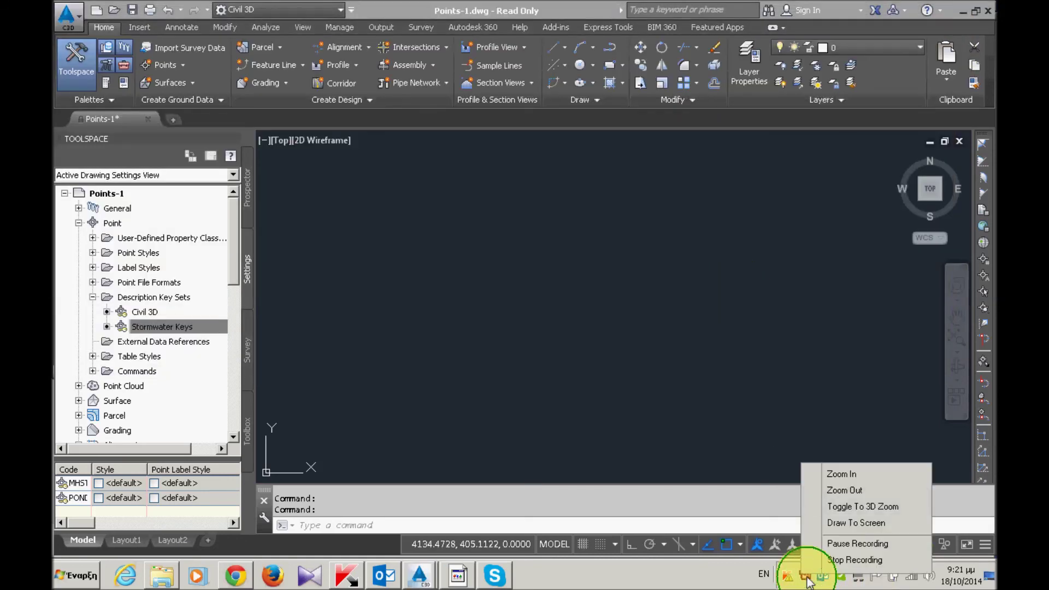
click(836, 543)
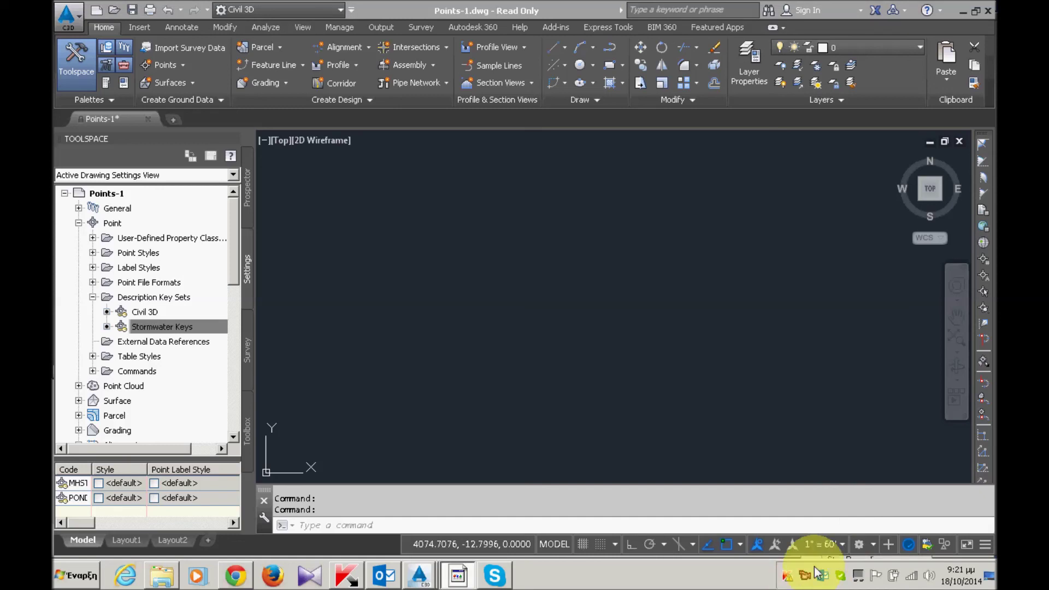